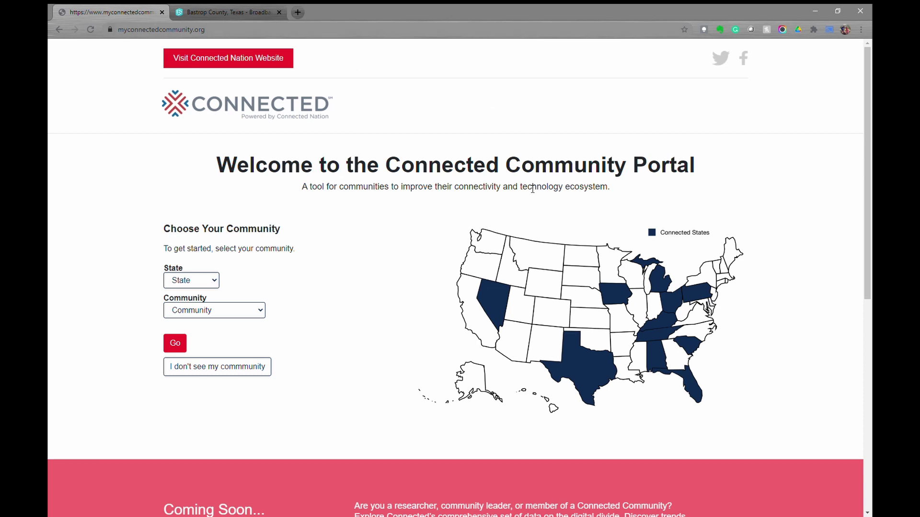
Choose Texas as the state and Bastrop County as the community, then go to its page.
left_click(199, 283)
left_click(235, 316)
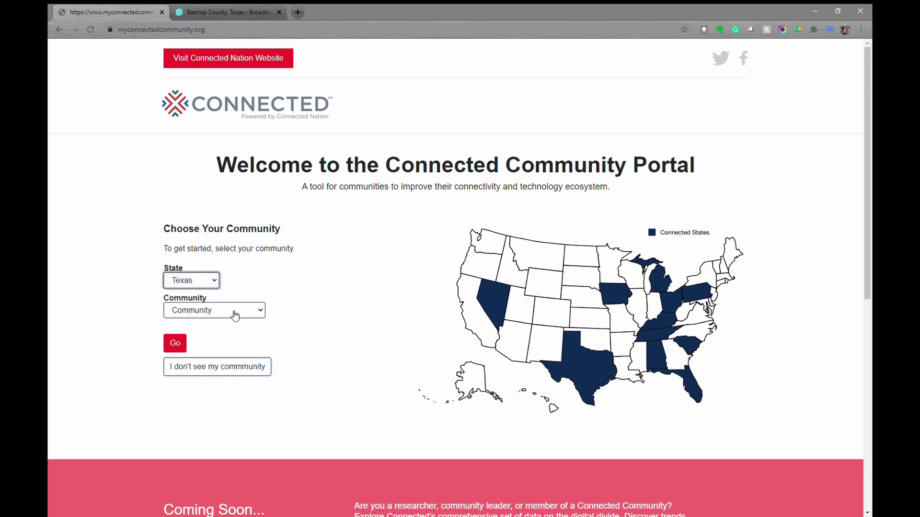
left_click(225, 335)
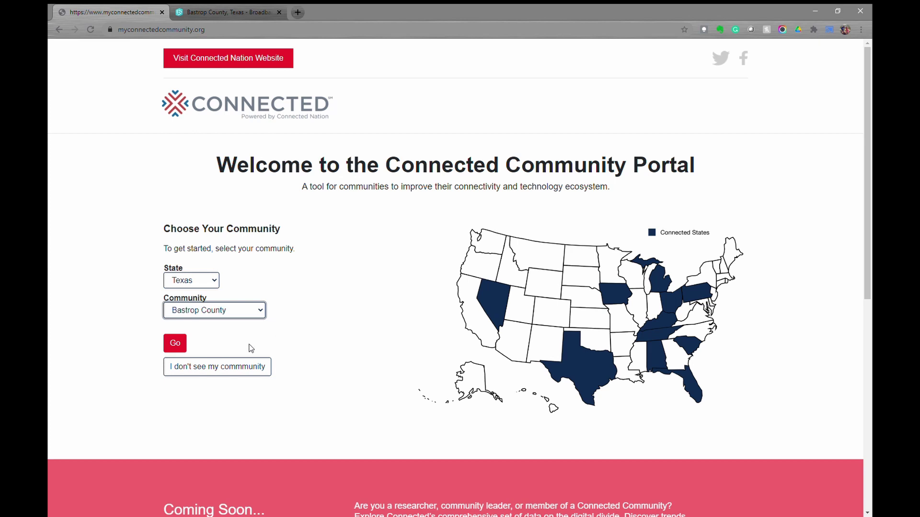
left_click(180, 349)
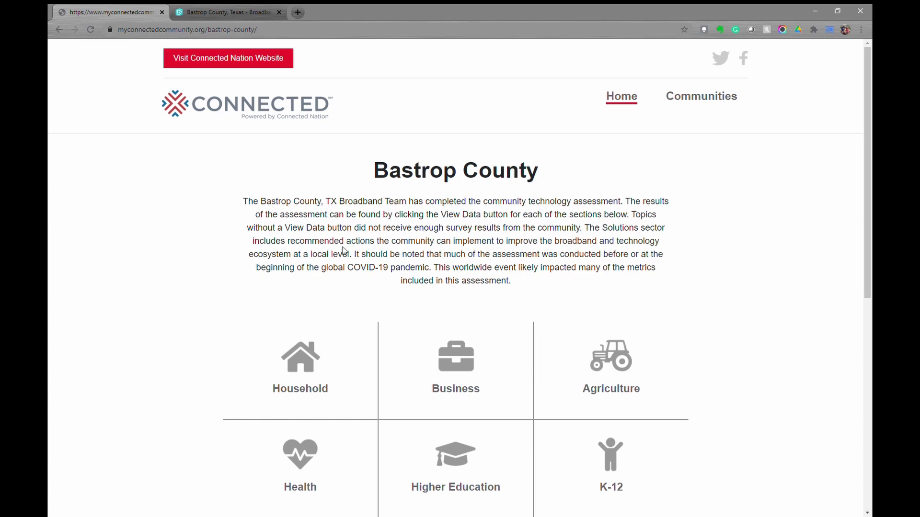
Scroll to the category grid and view the Infrastructure data for Bastrop County.
scroll(303, 280, "down", 3)
scroll(708, 226, "down", 4)
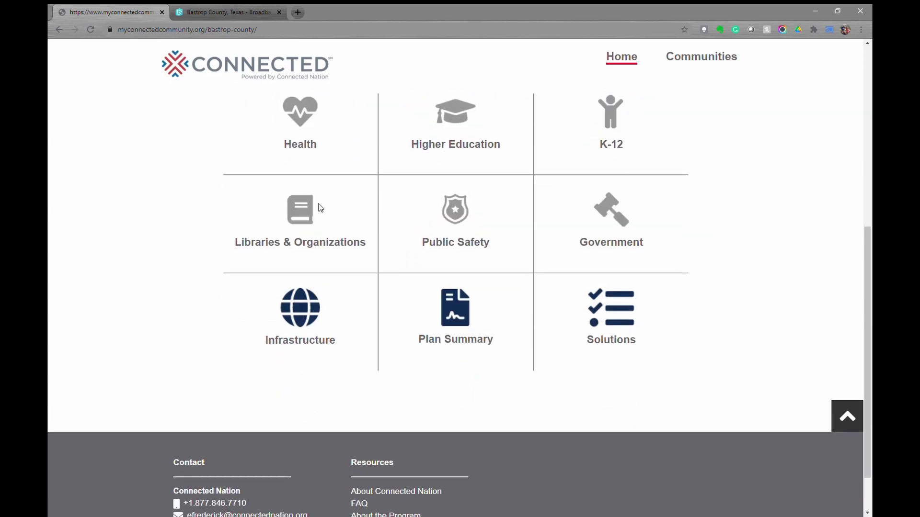
mouse_move(305, 311)
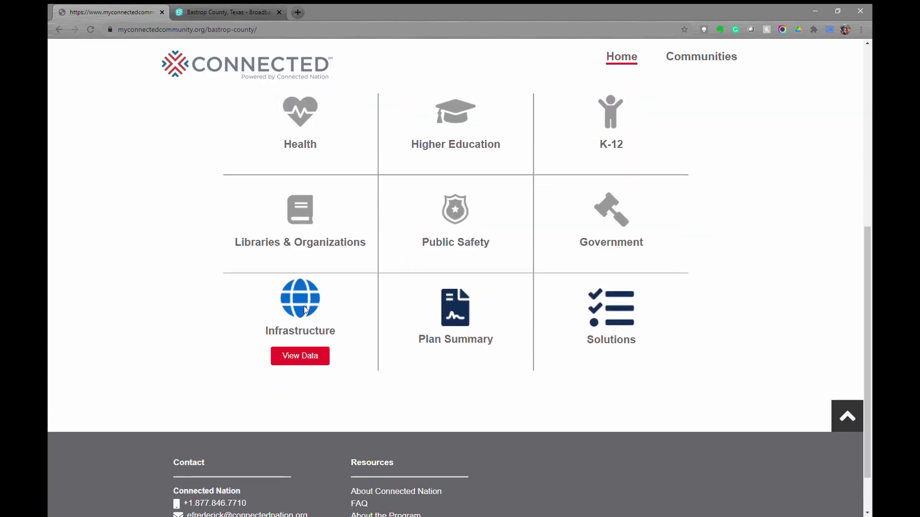
left_click(302, 360)
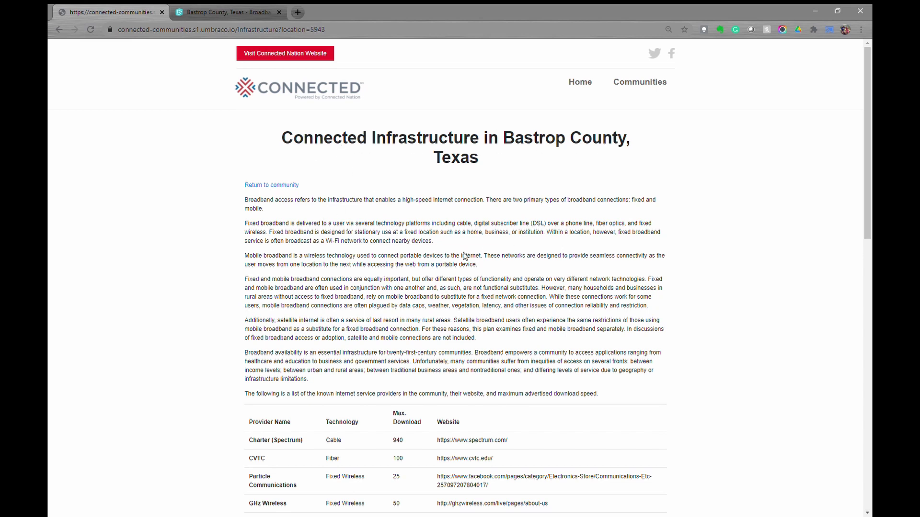
Share the embedded infrastructure map and switch to the Bastrop County Broadband App tab.
scroll(465, 256, "down", 5)
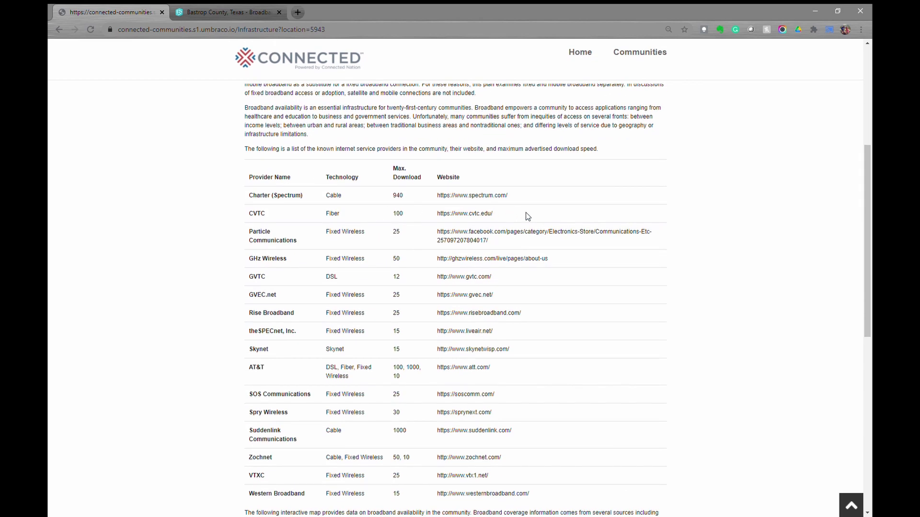
scroll(527, 217, "down", 8)
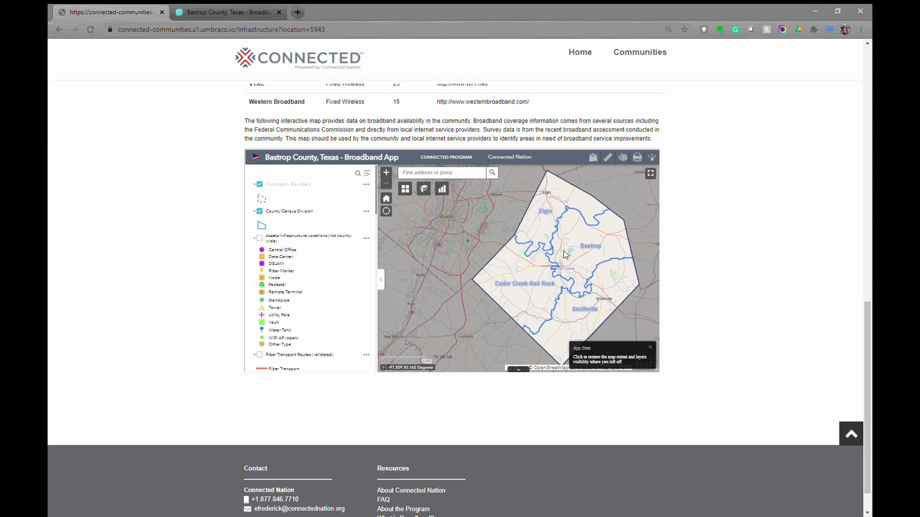
left_click(657, 160)
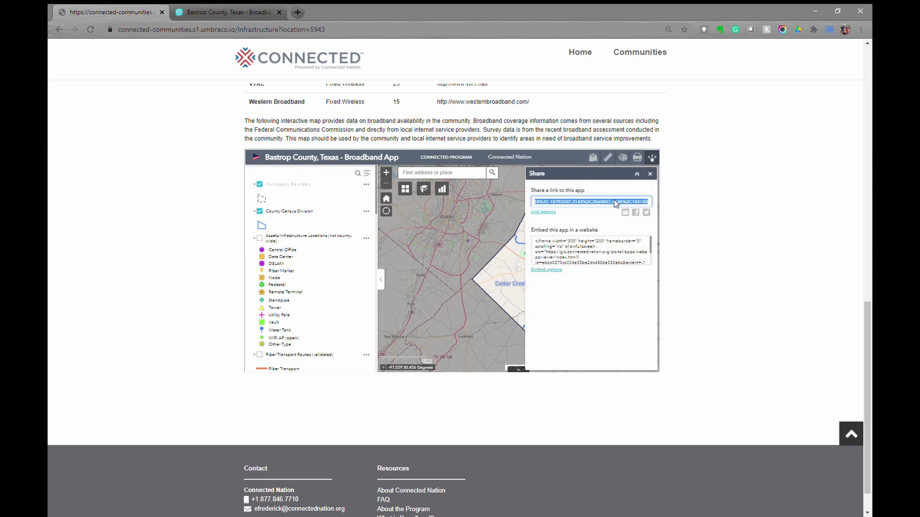
left_click(260, 13)
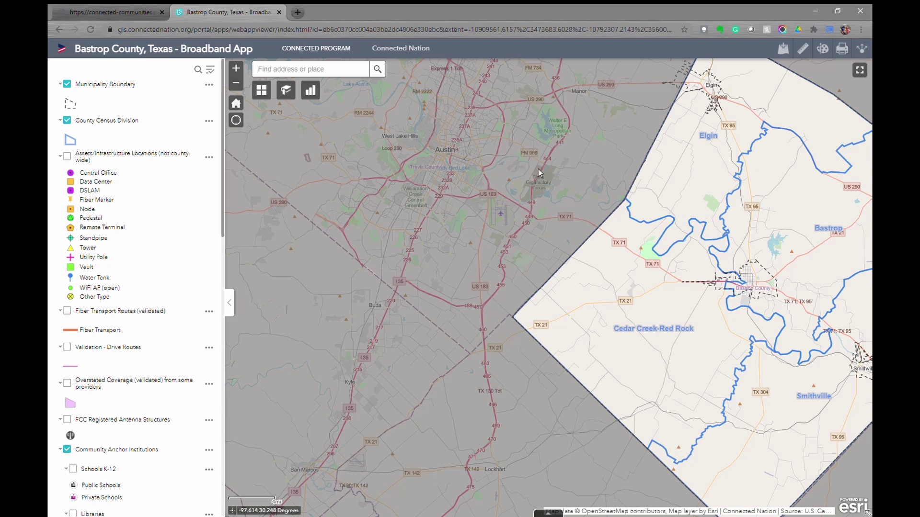
Pan the map east and north with the arrow keys, then return to the default county view.
left_click(239, 107)
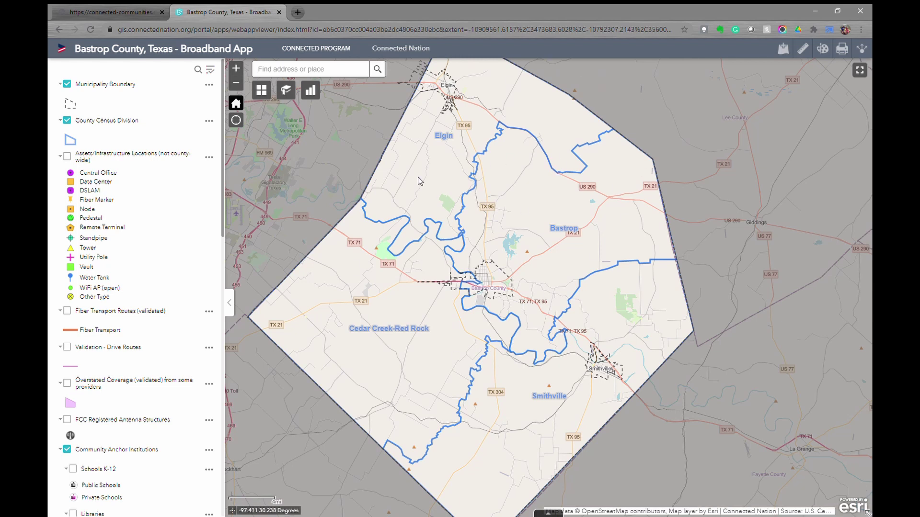
key("Right")
key("Right")
key("Right")
key("Right")
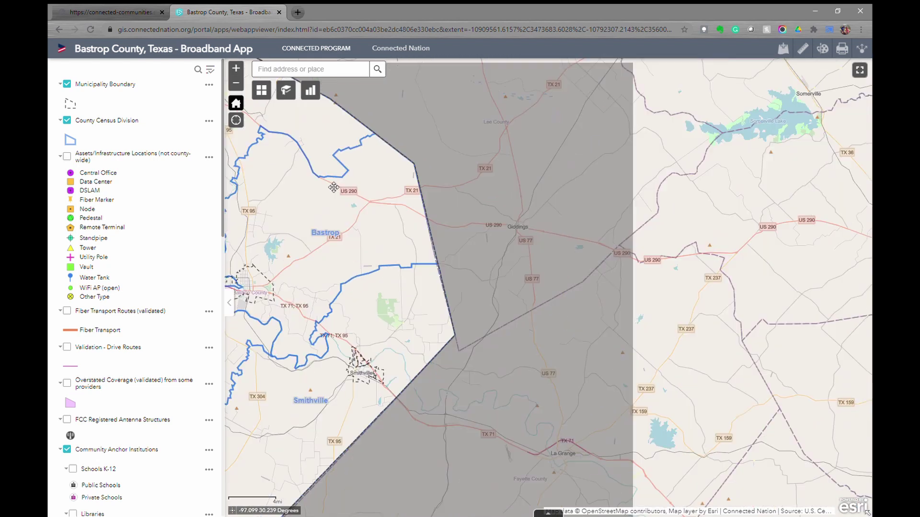
key("Up")
key("Up")
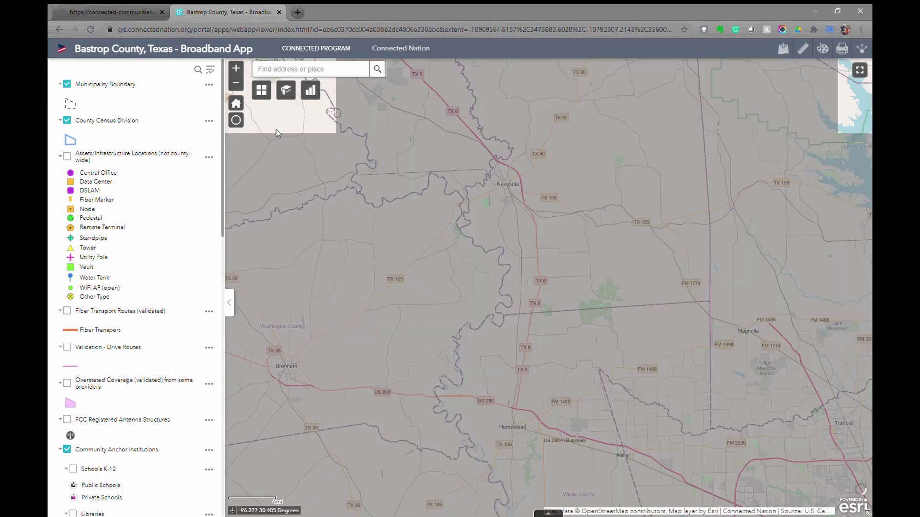
left_click(235, 102)
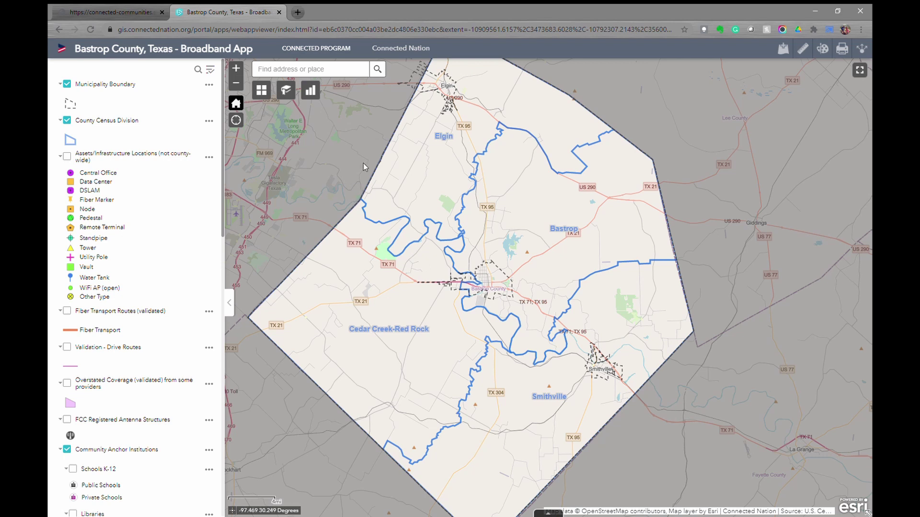
Zoom in and out with the + and − buttons and scroll wheel, then restore the full-county view.
left_click(236, 69)
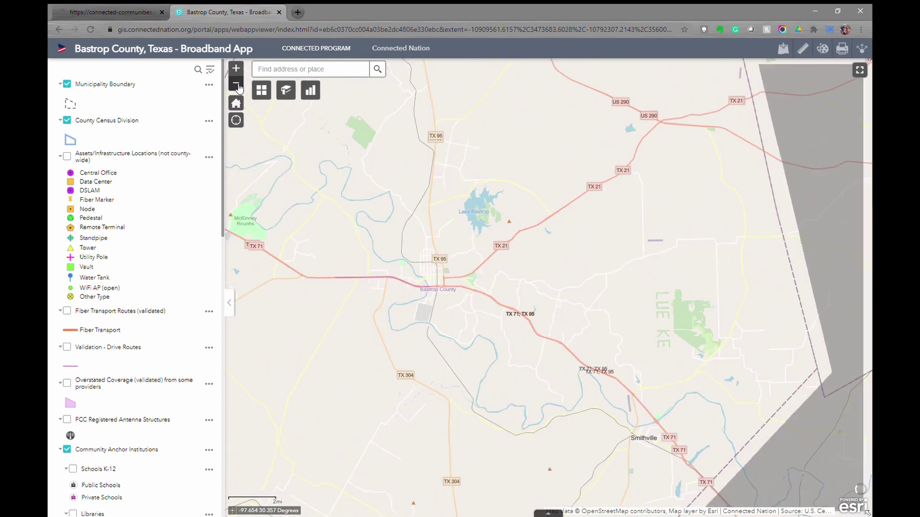
left_click(237, 85)
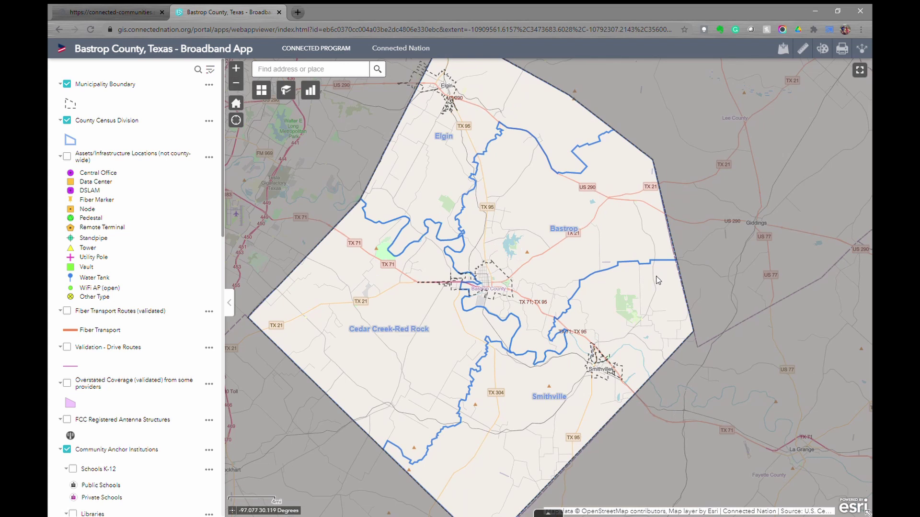
scroll(657, 280, "up", 2)
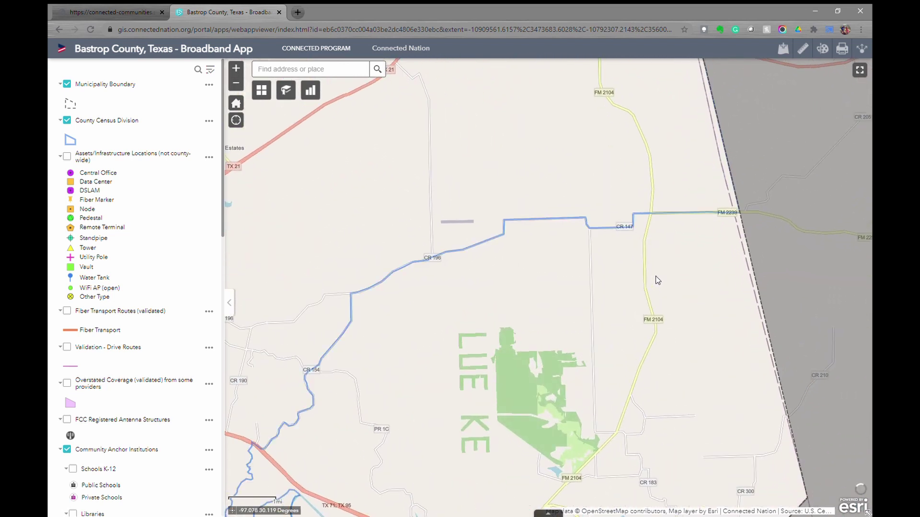
left_click(238, 103)
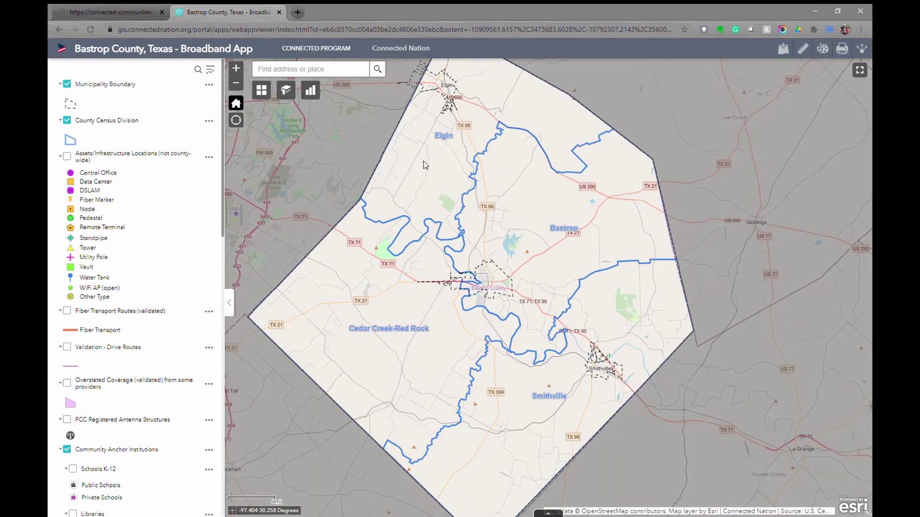
scroll(508, 206, "up", 3)
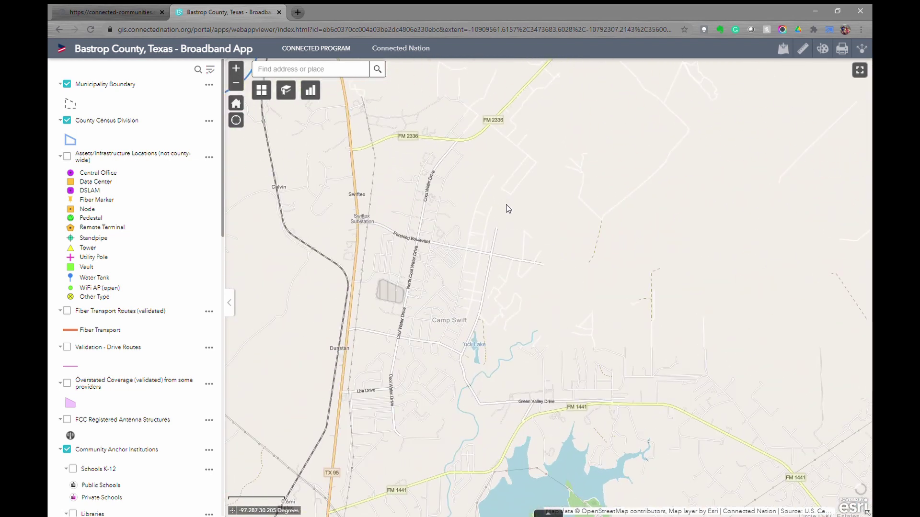
scroll(508, 209, "down", 1)
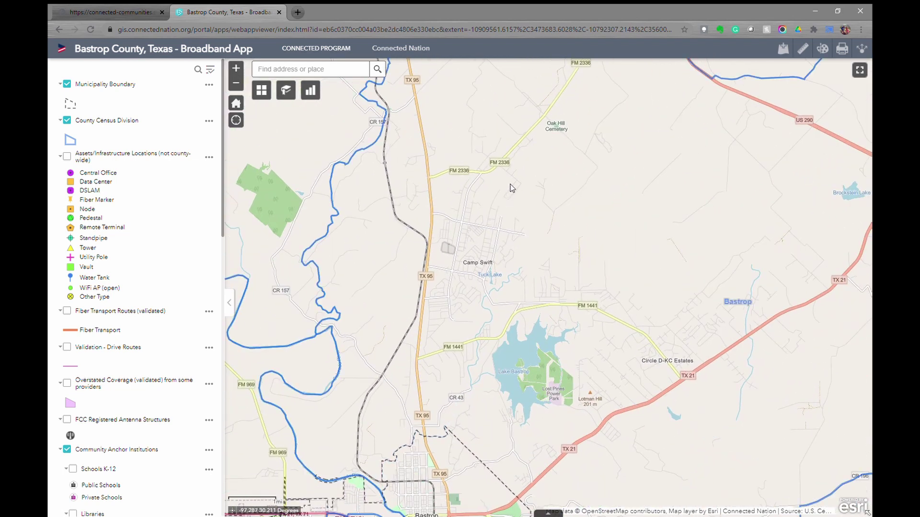
left_click_drag(651, 222, 862, 374)
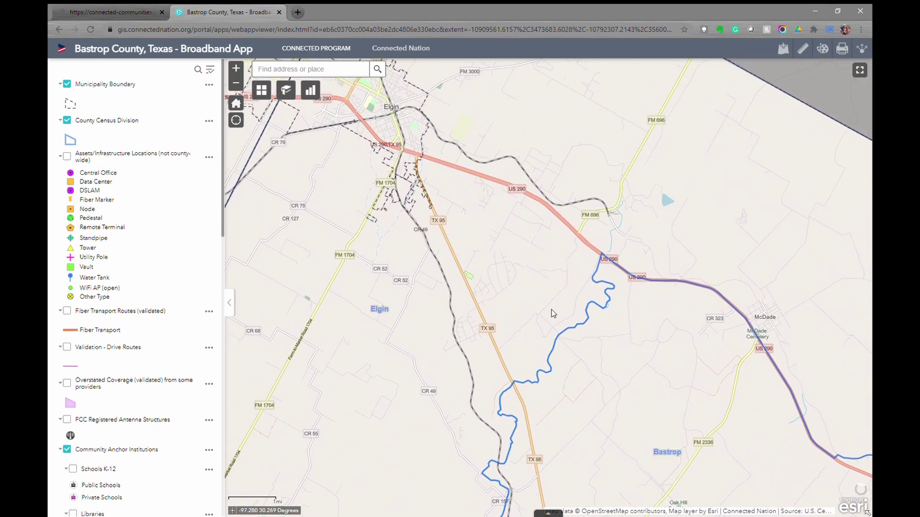
left_click_drag(512, 289, 694, 355)
mouse_move(696, 239)
left_mouse_down()
mouse_move(644, 293)
mouse_move(520, 351)
mouse_move(502, 349)
left_mouse_up()
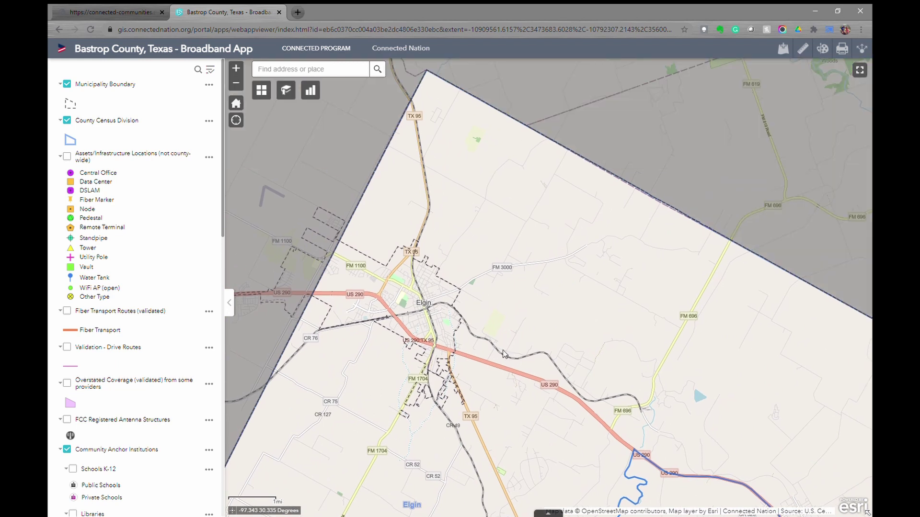
left_click(235, 103)
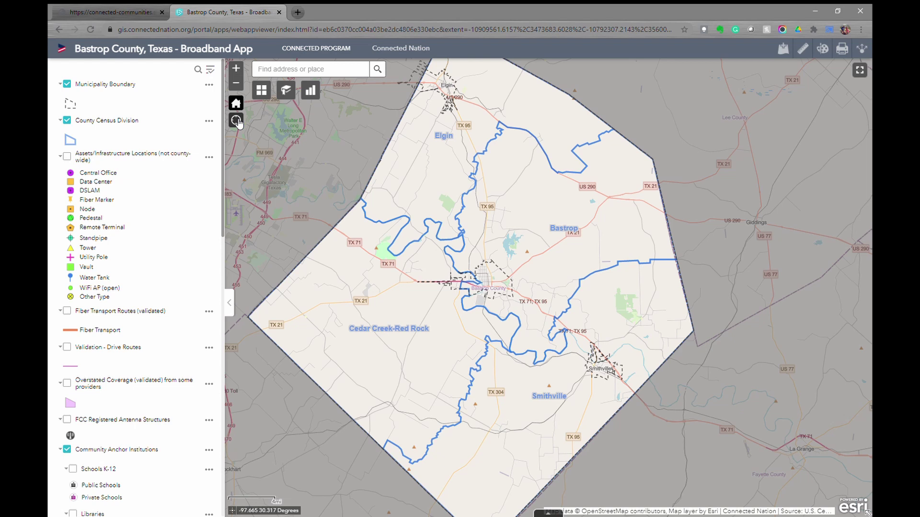
Search for '100 main street smith' and go to the suggested Smithville Main St address.
left_click(330, 74)
type("100 main street sm")
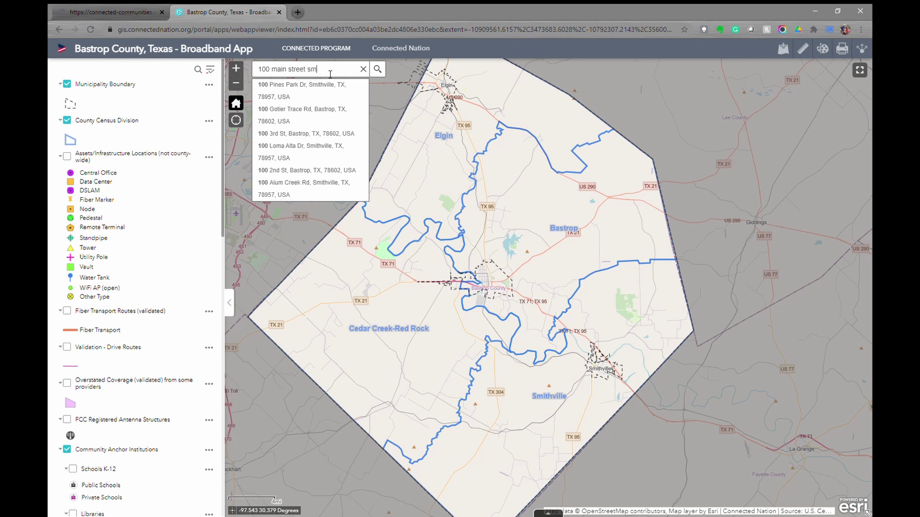
type("ith")
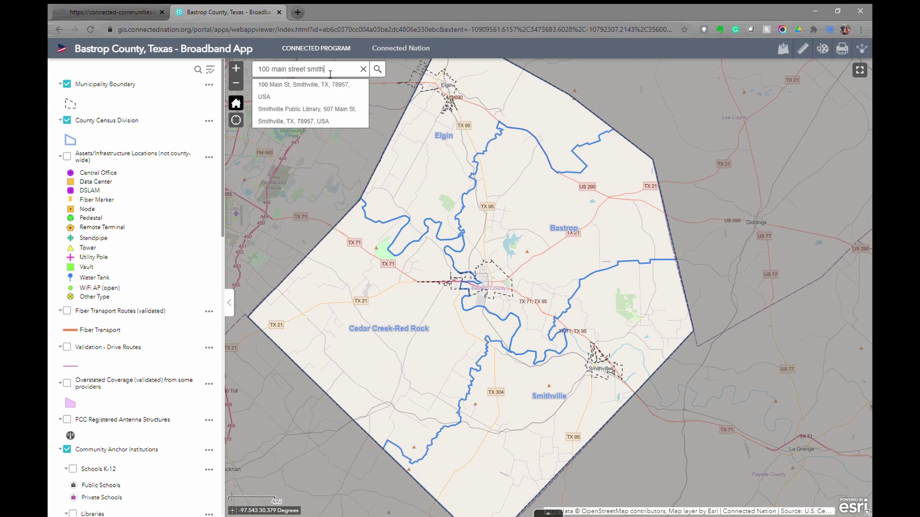
key("Down")
key("Return")
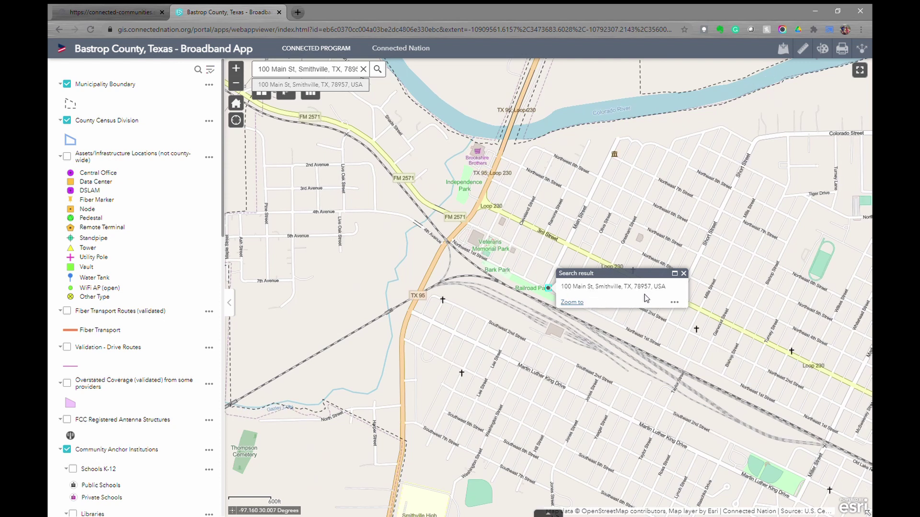
Close the result popup, clear the address search and return to the full-county view.
left_click(684, 274)
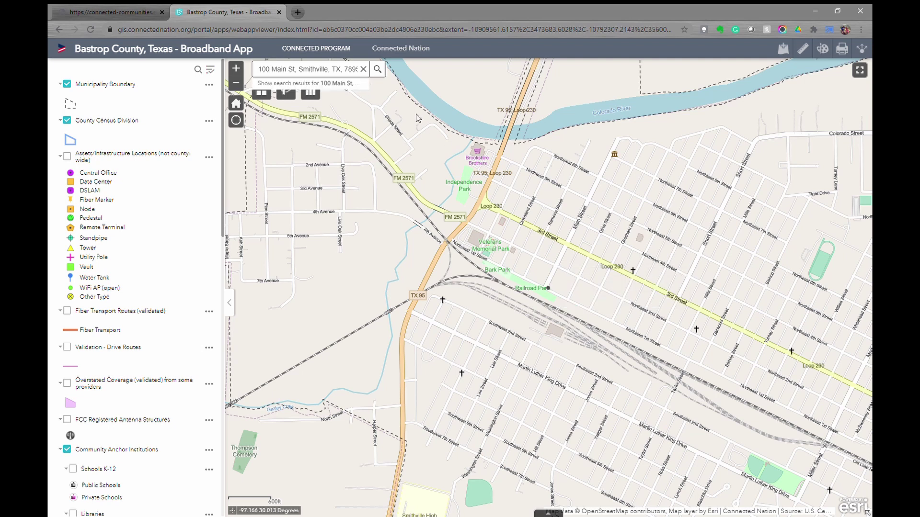
left_click(364, 69)
left_click(237, 103)
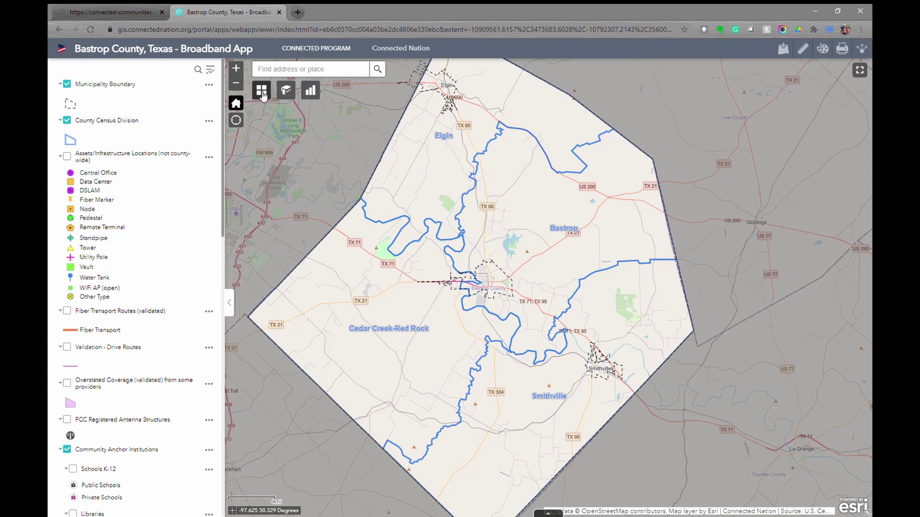
left_click(263, 94)
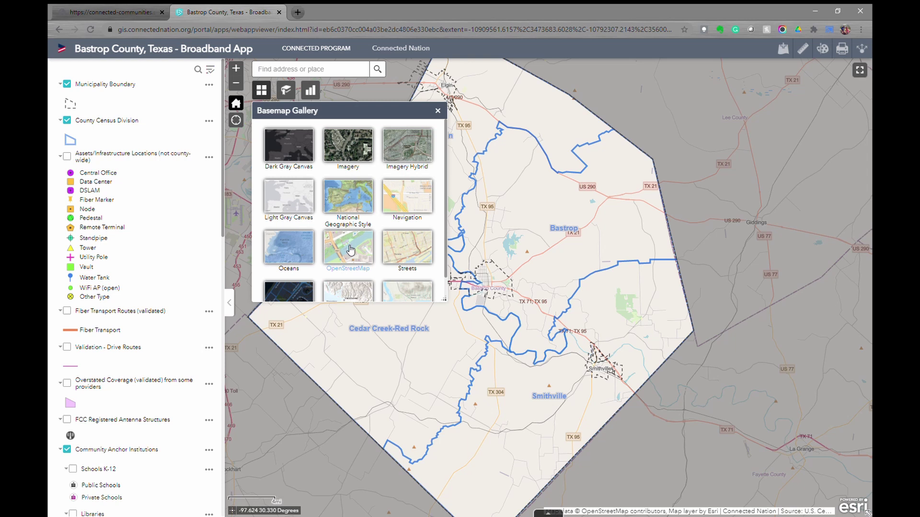
Switch the basemap to Imagery Hybrid, then to a light terrain basemap, and zoom in near Elgin.
left_click(407, 145)
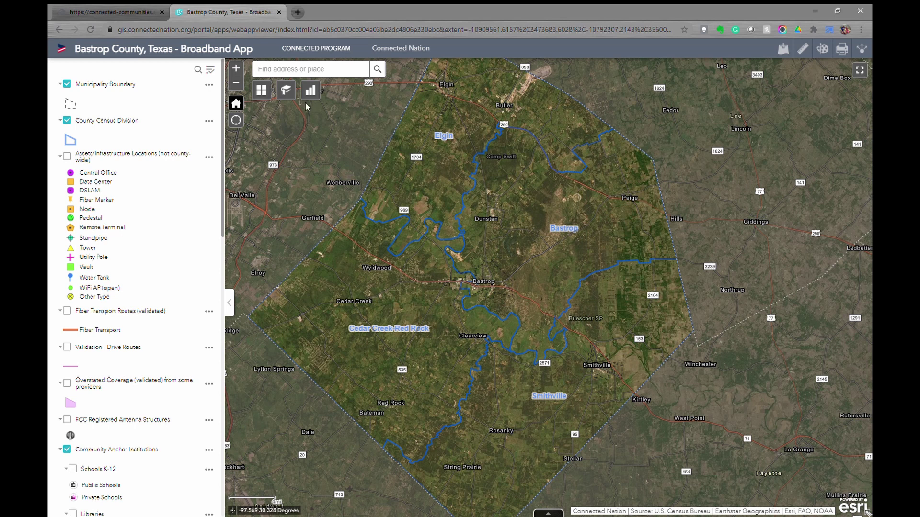
left_click(264, 93)
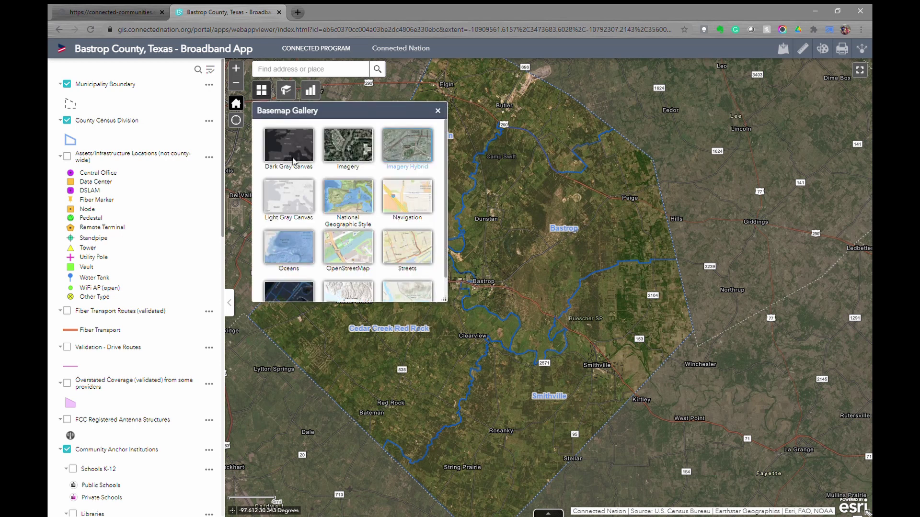
left_click(365, 302)
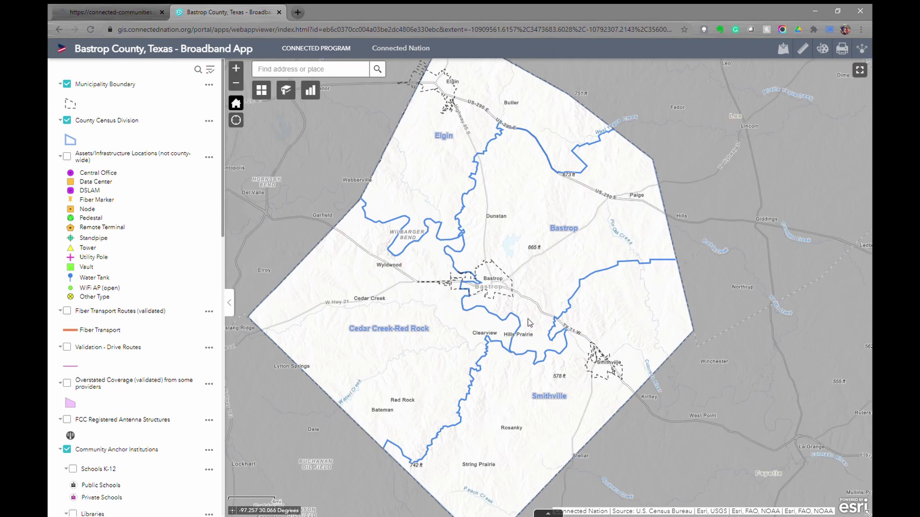
scroll(391, 173, "up", 2)
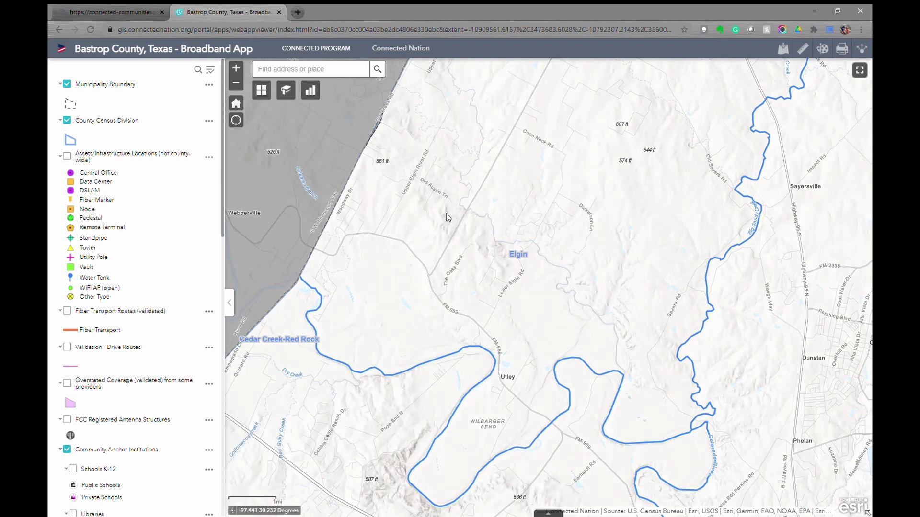
scroll(459, 237, "up", 1)
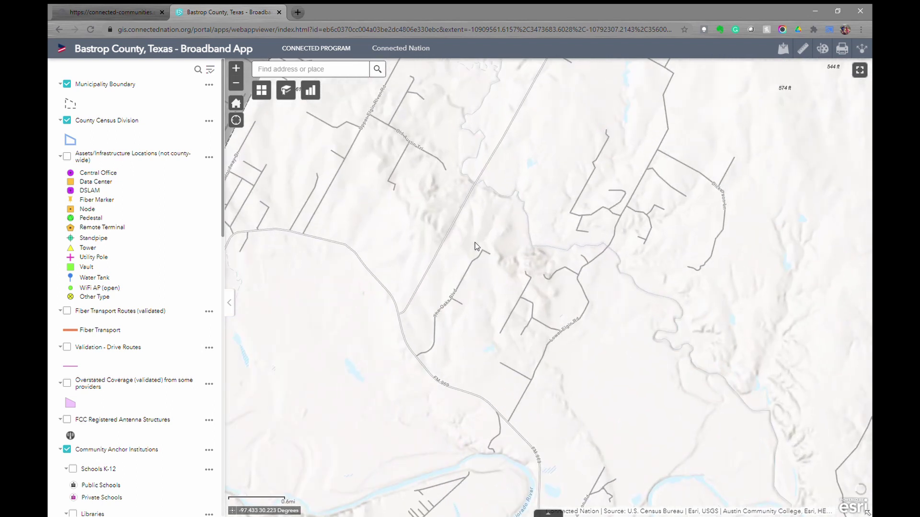
Return to the full county extent and switch the basemap back to OpenStreetMap.
left_click(236, 103)
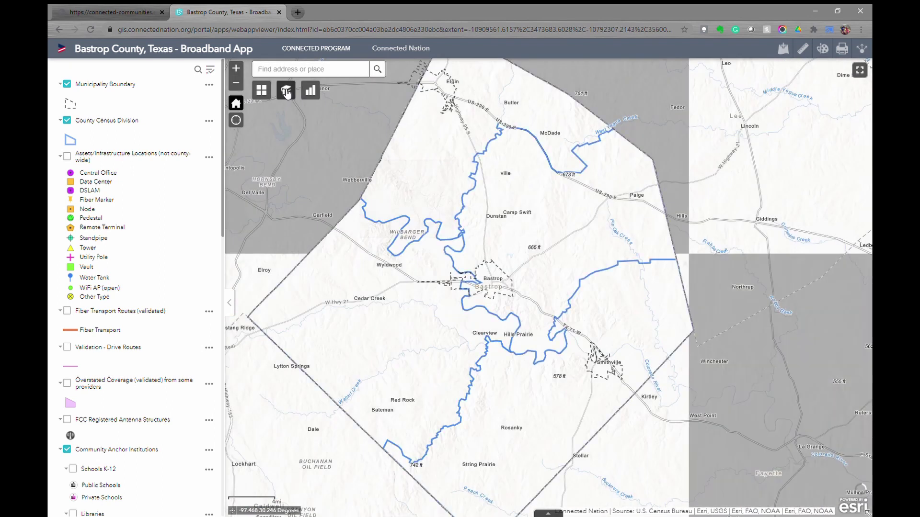
left_click(287, 94)
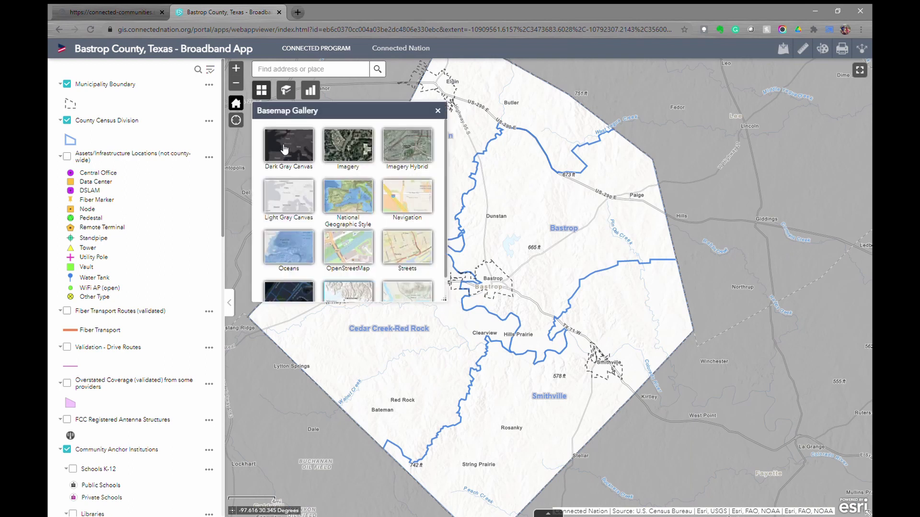
left_click(349, 251)
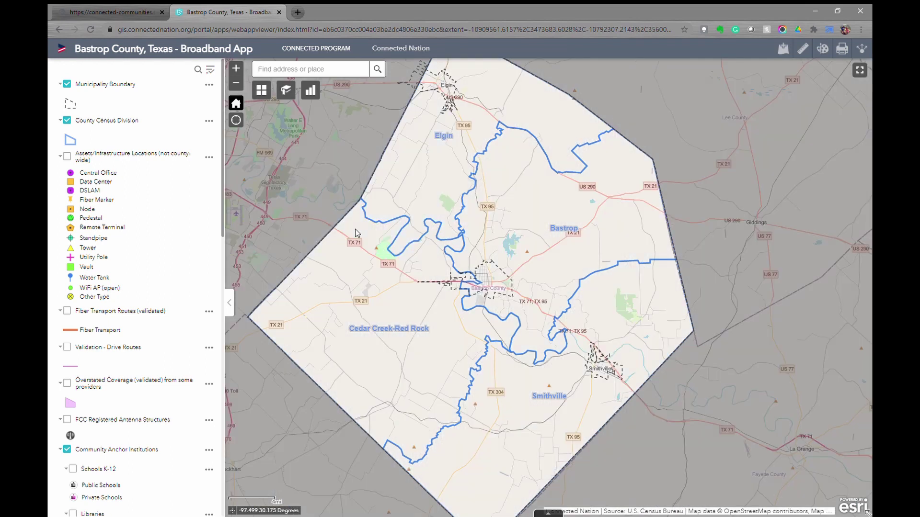
left_click(283, 92)
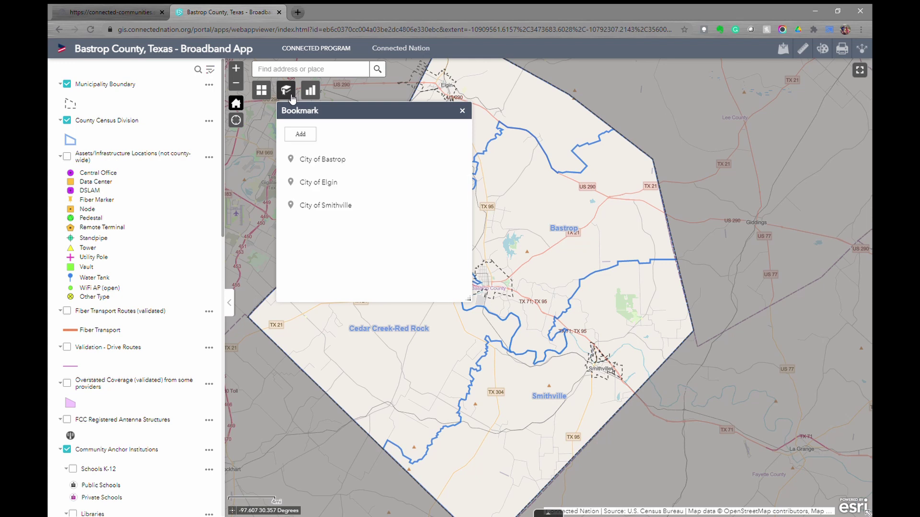
left_click(323, 161)
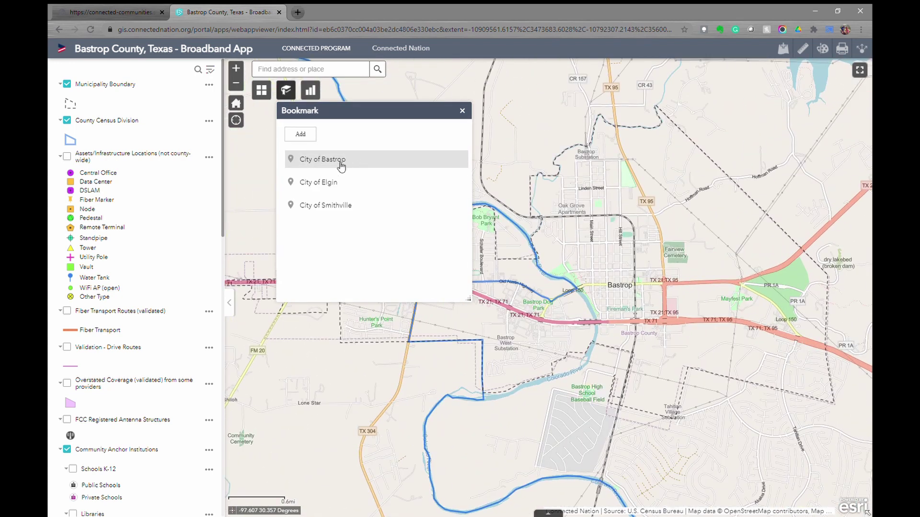
left_click(336, 190)
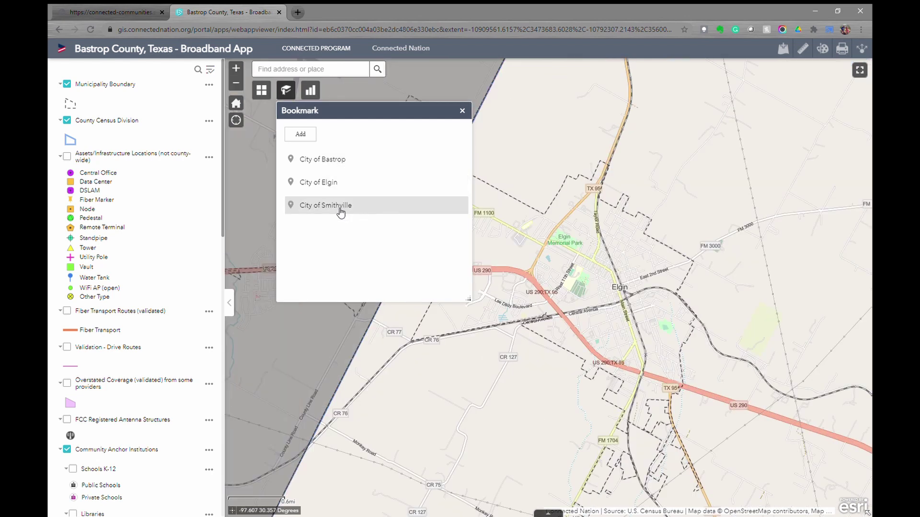
left_click(330, 206)
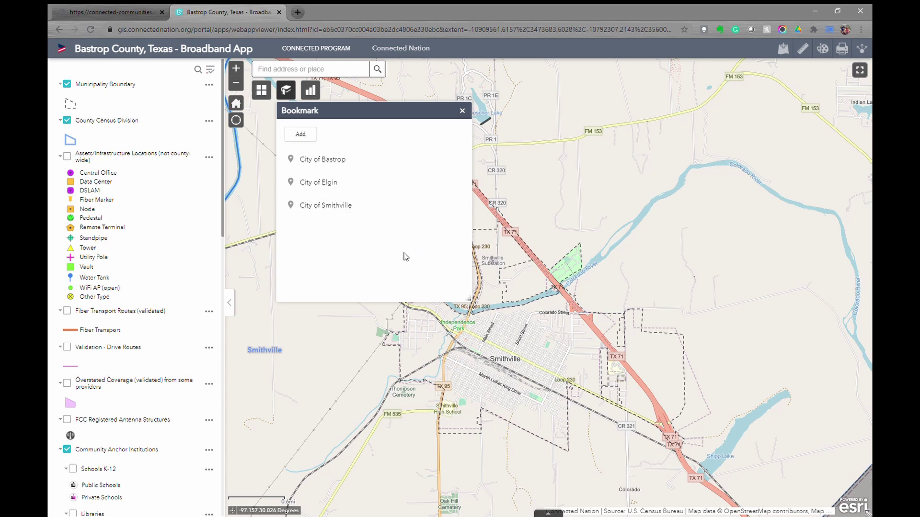
left_click(462, 112)
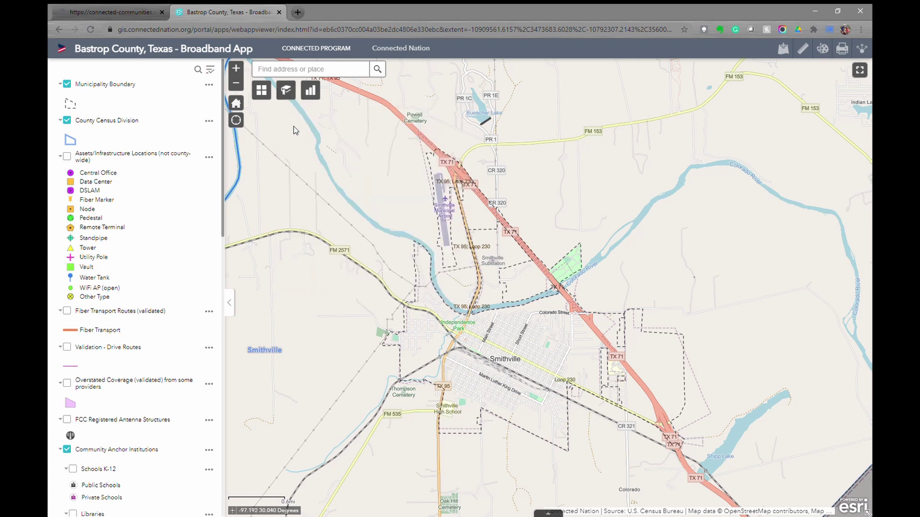
left_click(236, 102)
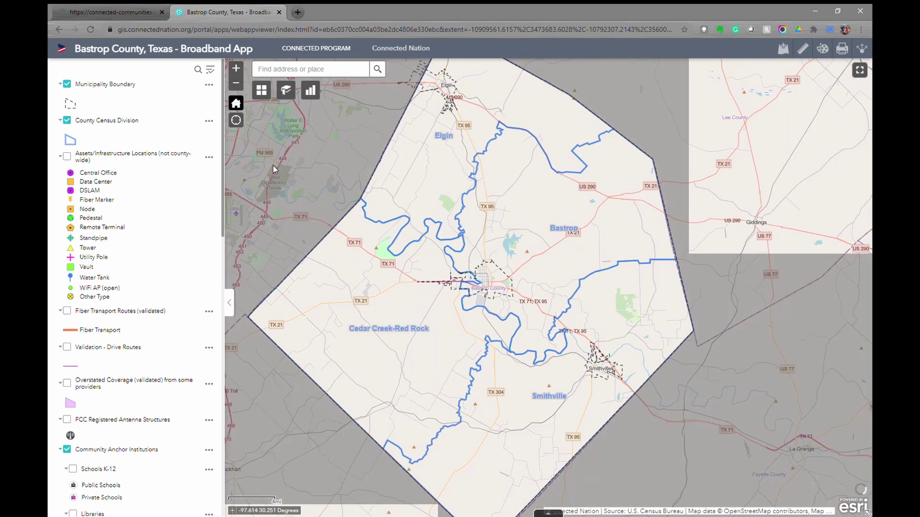
In Locate Provider(s) by Address, look up providers for a '100' street address in Smithville, TX.
left_click(311, 91)
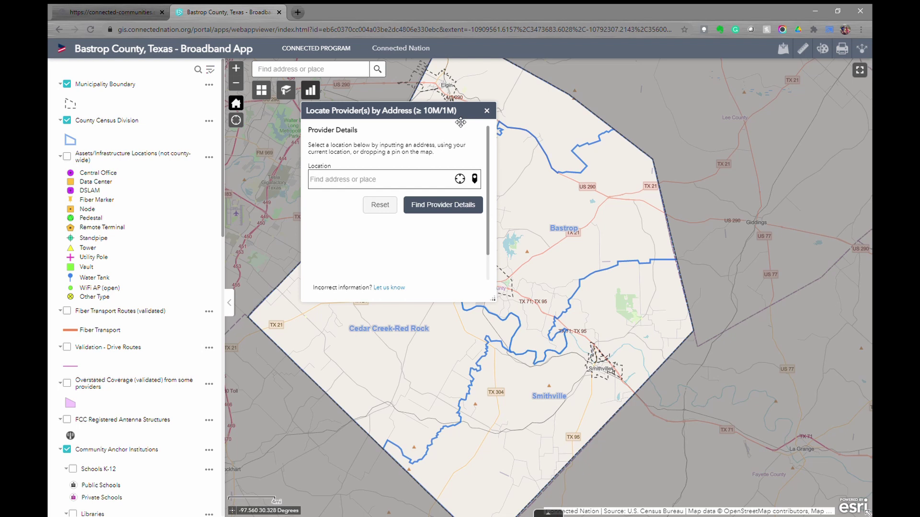
left_click(376, 185)
type("100 main street smithville")
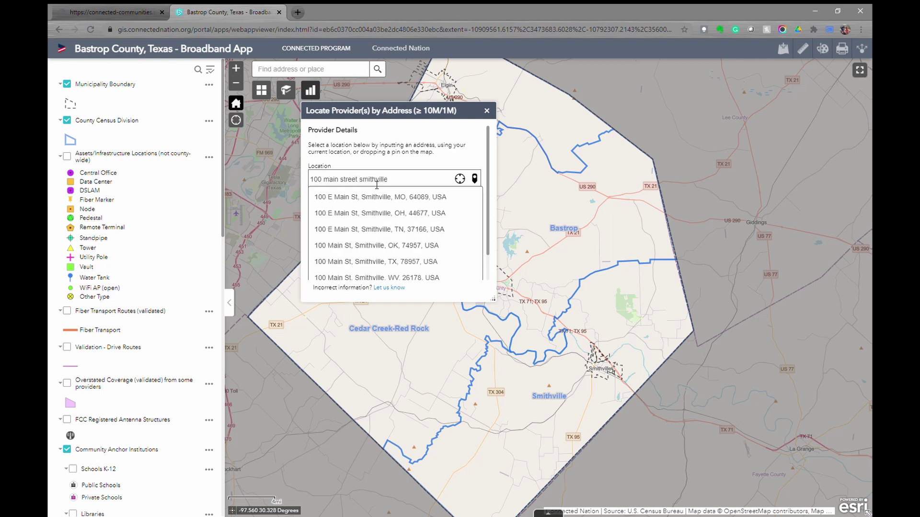
left_click(387, 261)
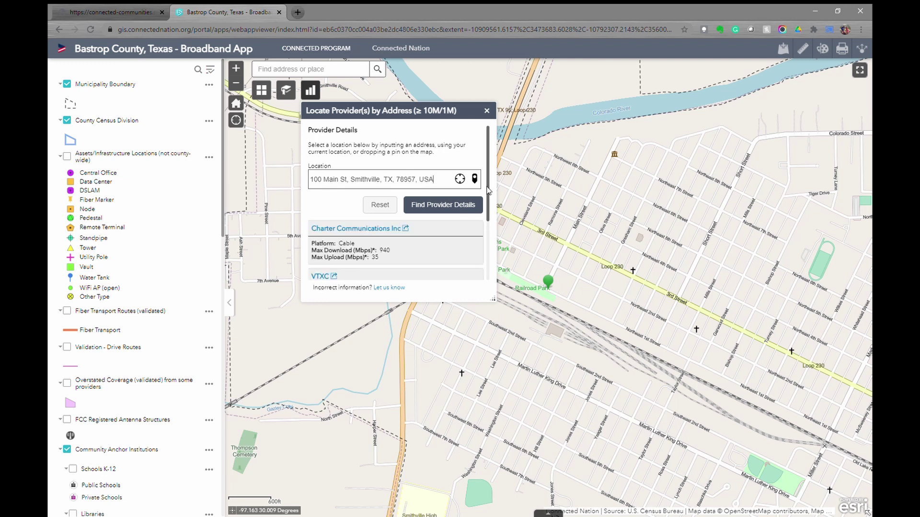
Scroll through the provider results, then reset the lookup to clear the address.
scroll(490, 160, "down", 2)
mouse_move(489, 160)
left_mouse_down()
mouse_move(492, 207)
mouse_move(487, 152)
left_mouse_up()
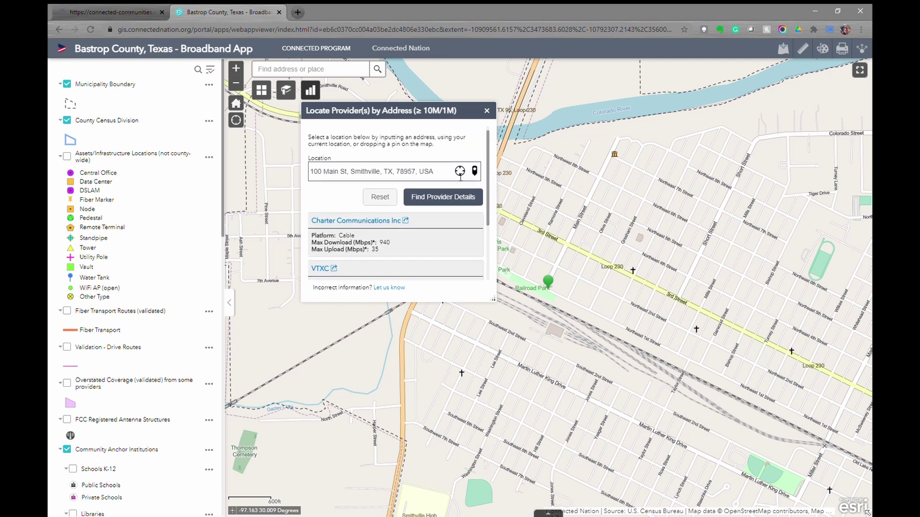
left_click(386, 198)
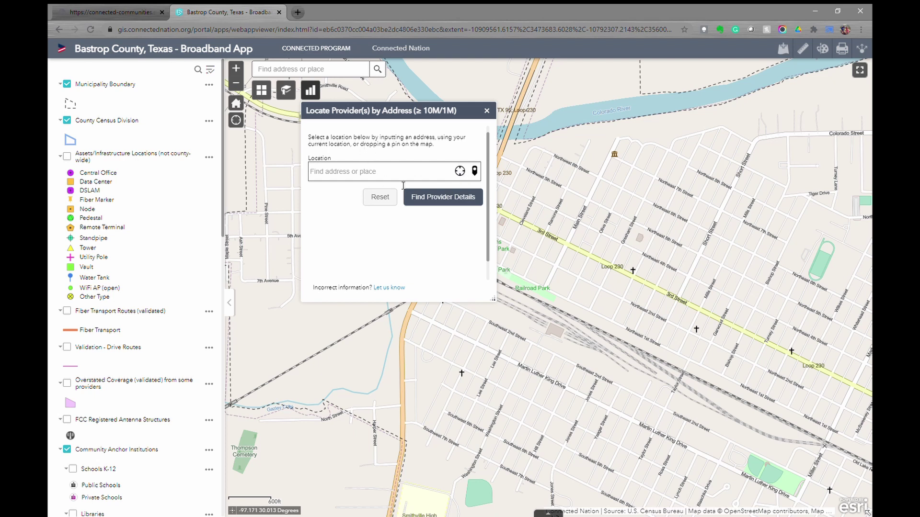
From the full-county view, drop a pin in McDade, review its providers and close the lookup panel.
left_click(236, 102)
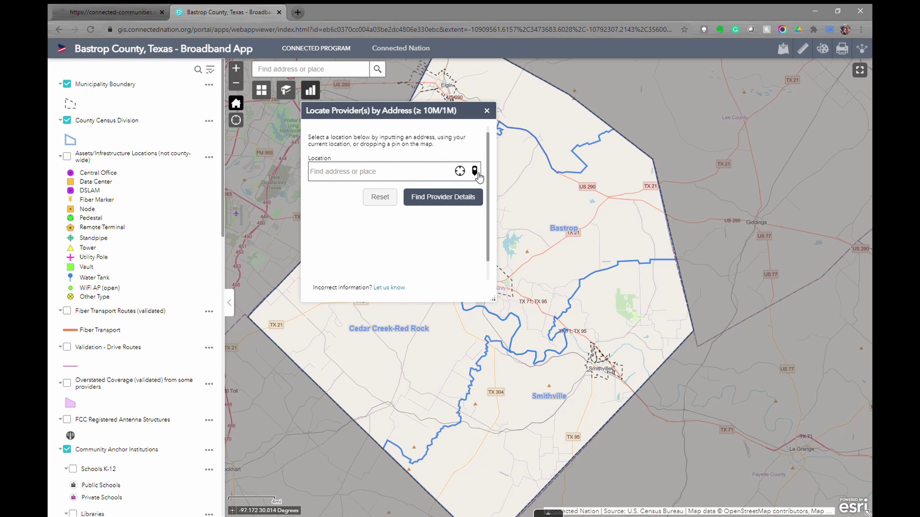
left_click(474, 171)
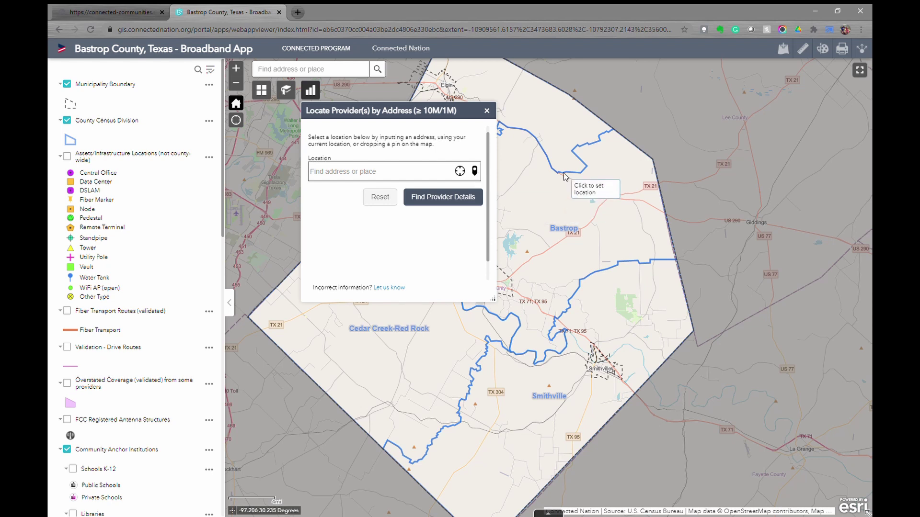
left_click(541, 138)
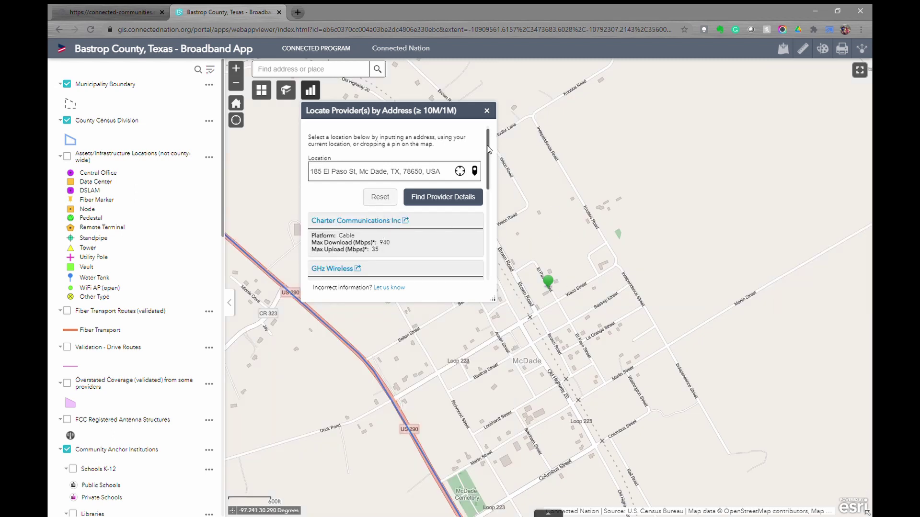
left_click_drag(489, 146, 468, 143)
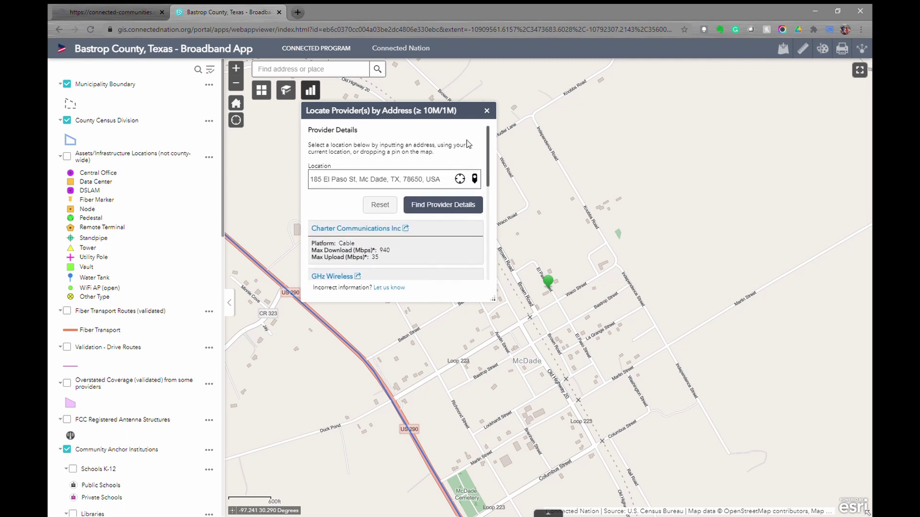
left_click(486, 111)
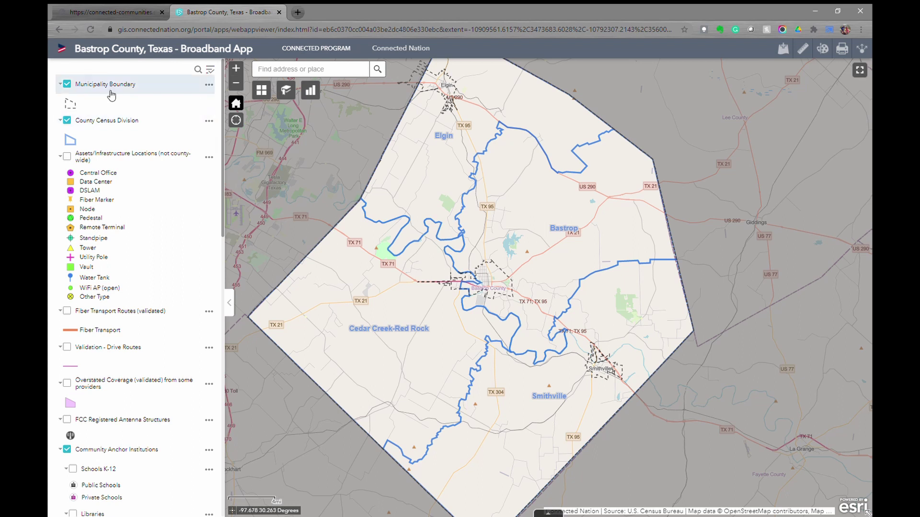
Check the Municipality Boundary layer's legend, options and visibility, leaving the boundaries shown.
left_click(60, 84)
left_click(61, 85)
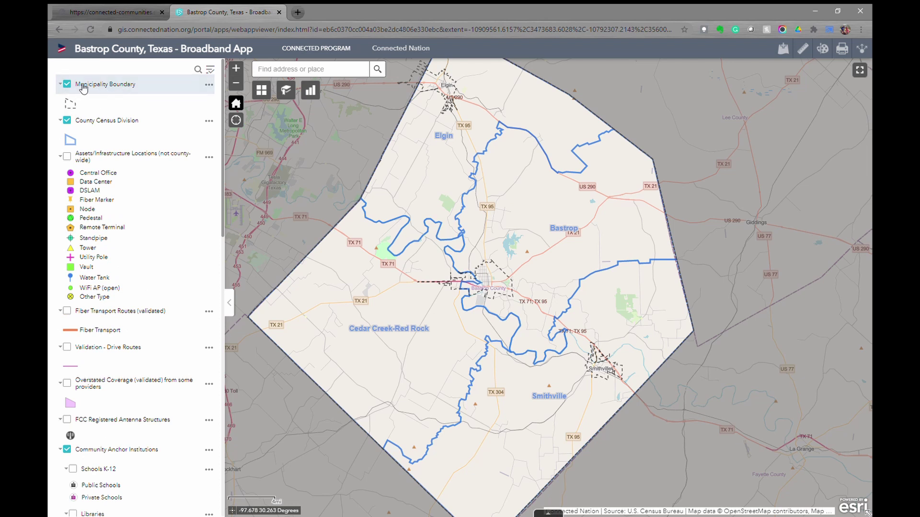
left_click(67, 85)
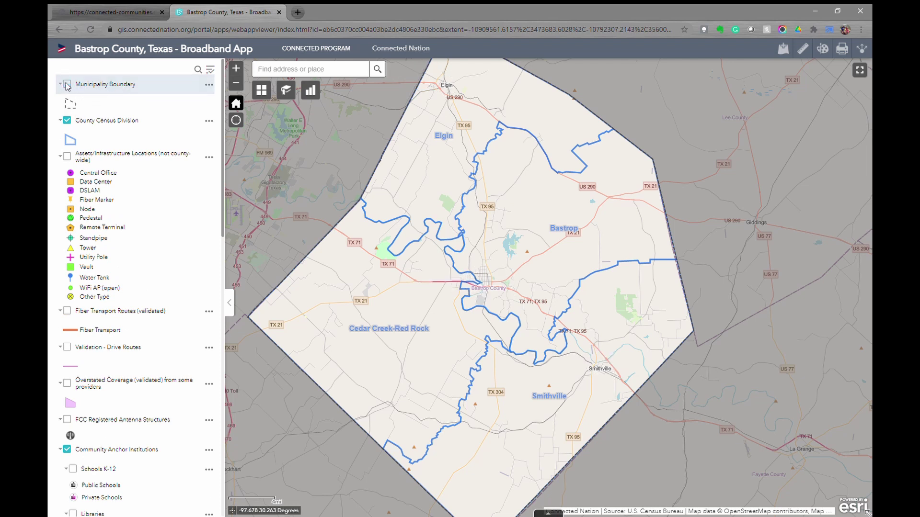
left_click(67, 85)
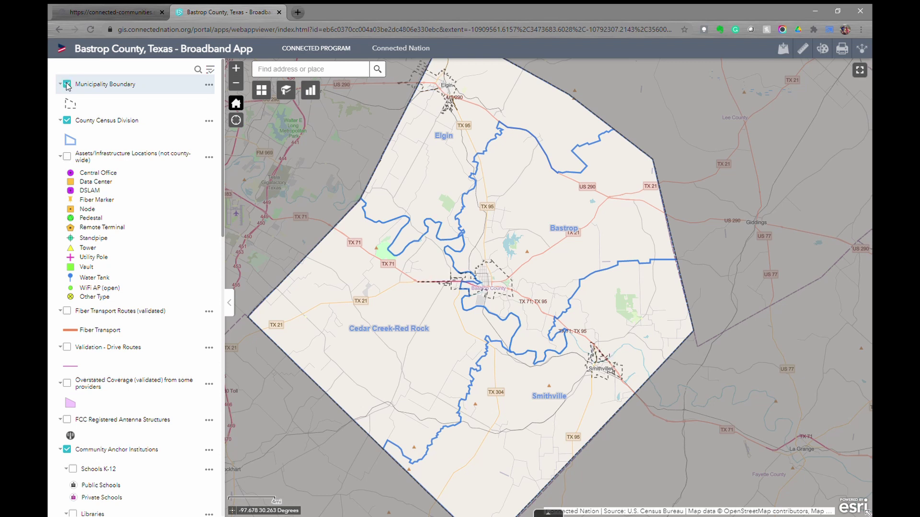
left_click(209, 85)
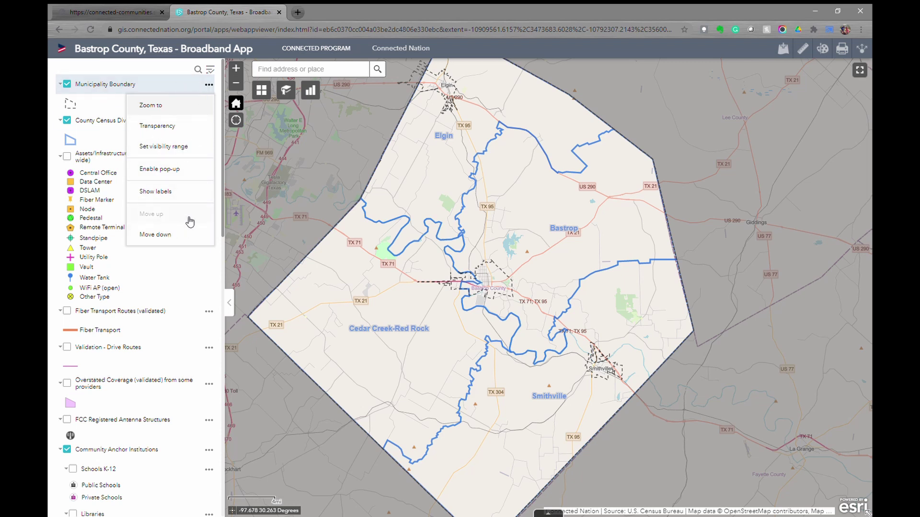
left_click(209, 86)
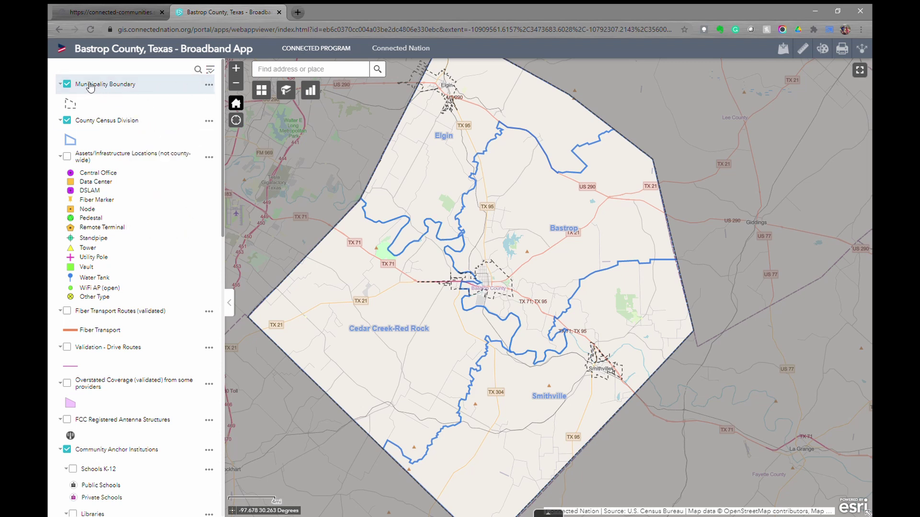
left_click(67, 85)
left_click(67, 84)
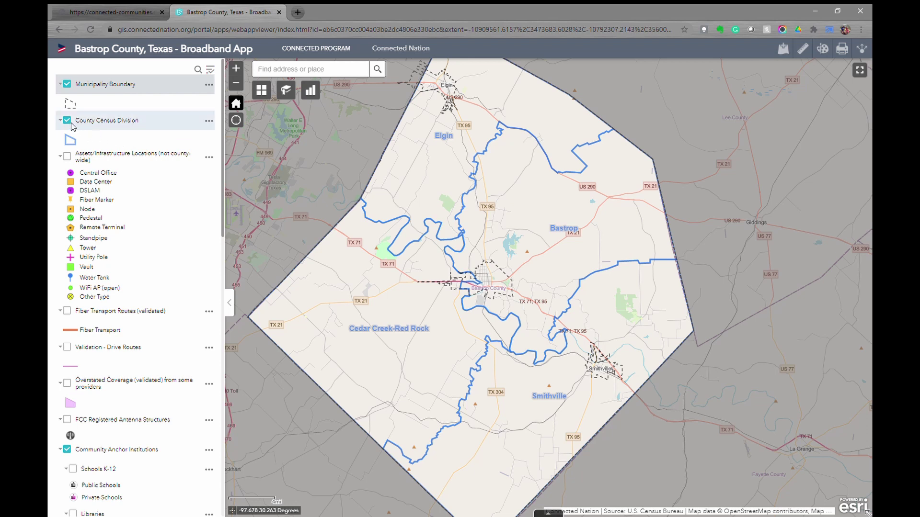
Hide County Census Division and turn on Assets/Infrastructure and Validation - Drive Routes layers.
left_click(69, 122)
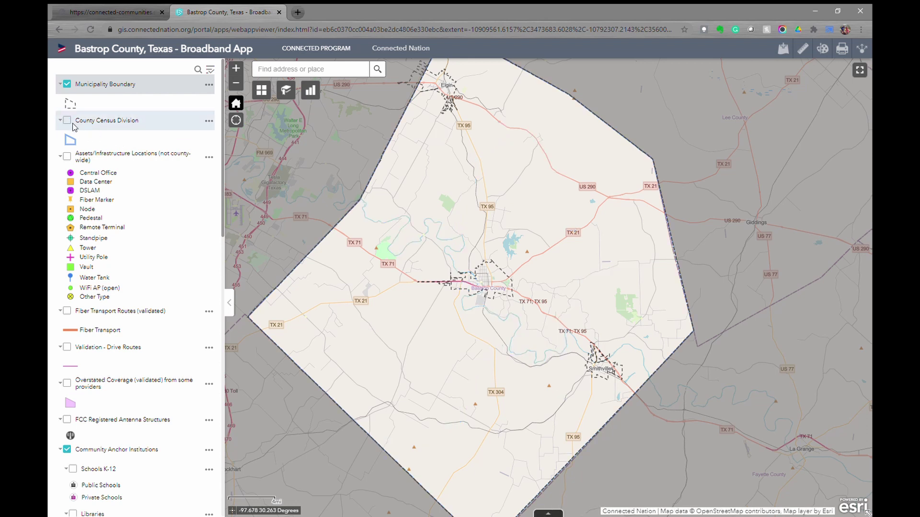
left_click(67, 159)
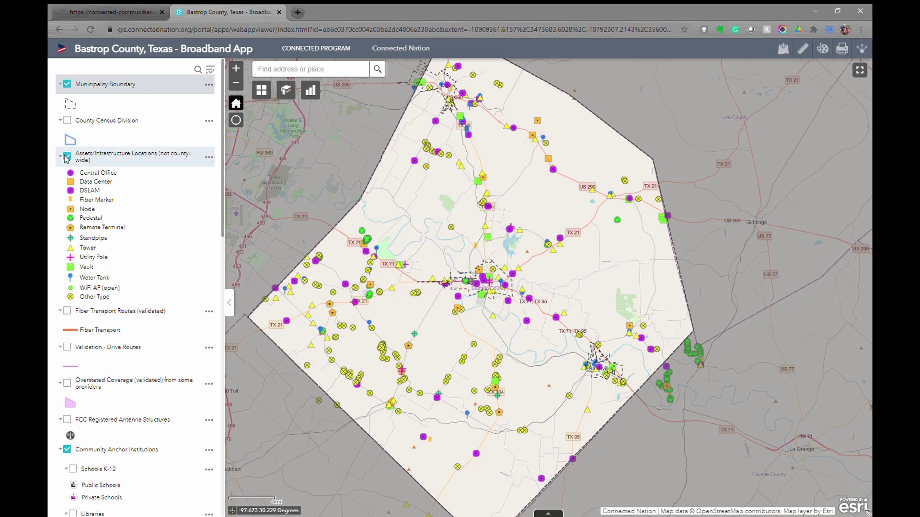
left_click(68, 348)
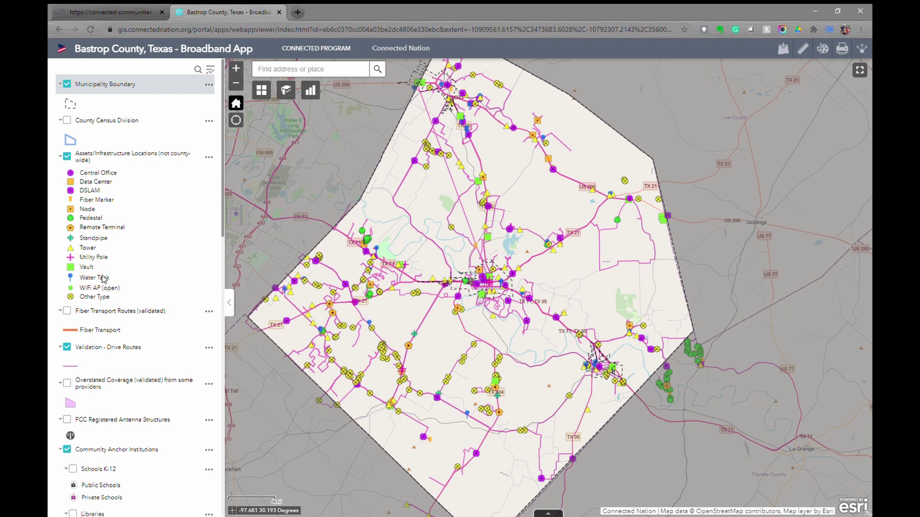
Swap the asset points for Fiber Transport Routes, then turn the fiber routes off too.
left_click(68, 157)
left_click(67, 311)
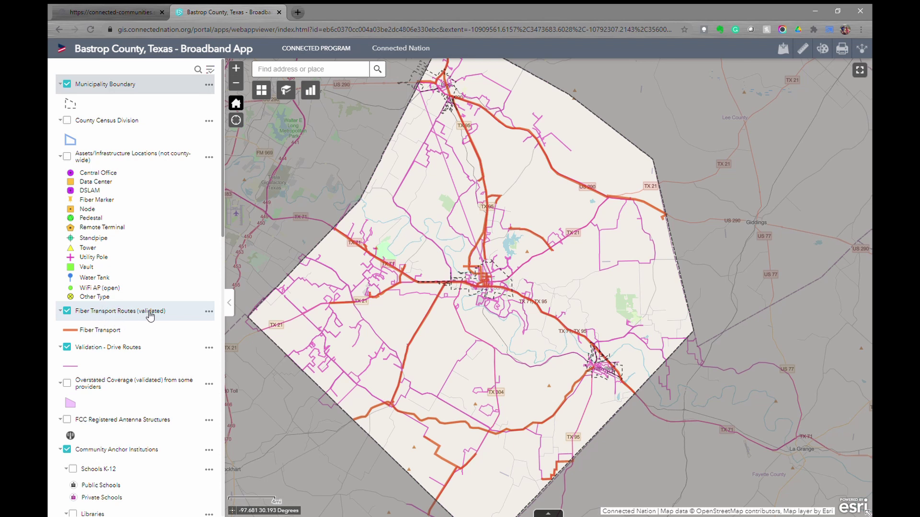
left_click(67, 311)
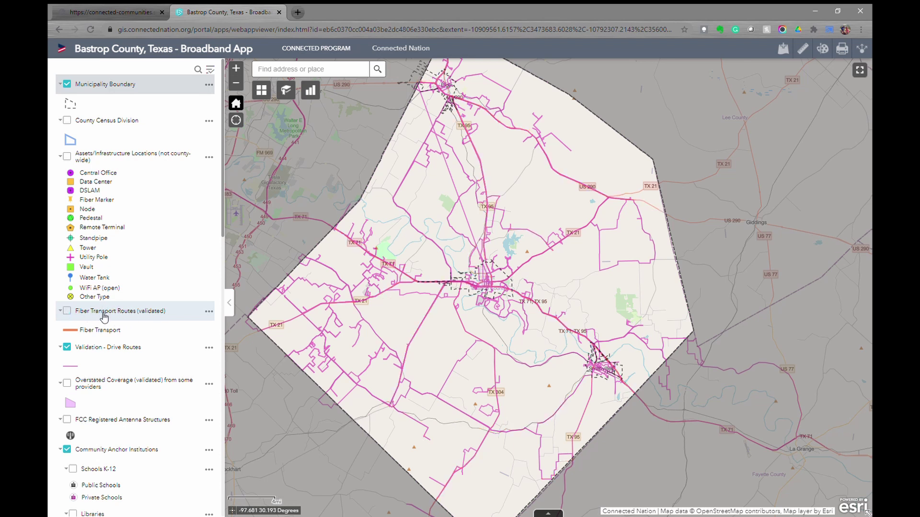
scroll(122, 329, "down", 1)
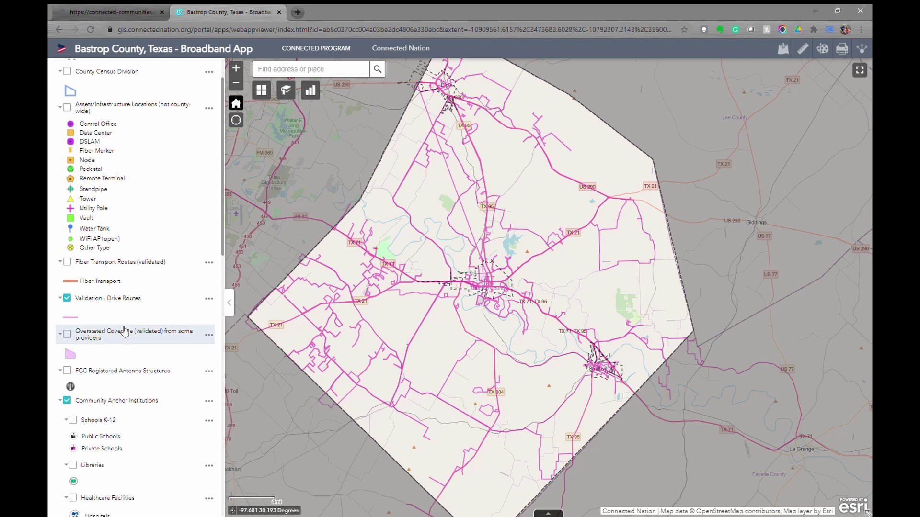
Briefly show the Overstated Coverage areas, then hide them and return to the full county extent.
left_click(67, 334)
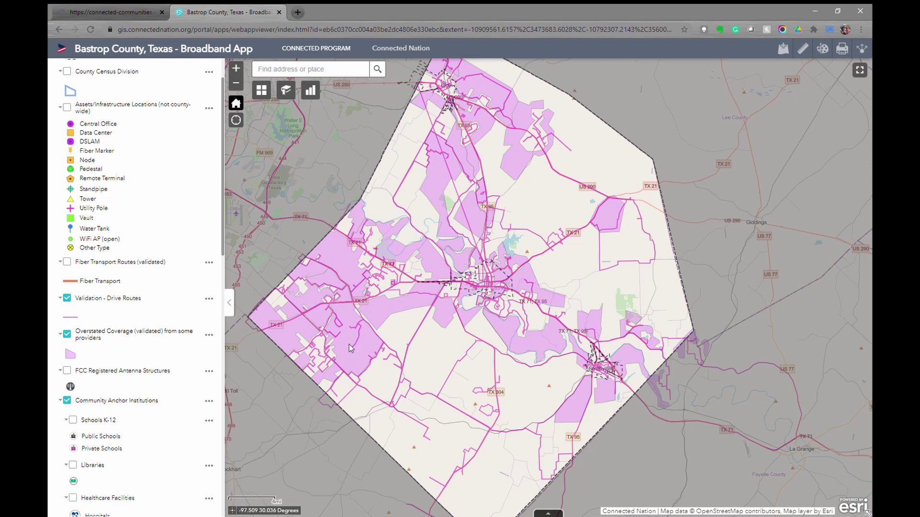
scroll(343, 338, "up", 2)
left_click(156, 332)
scroll(127, 340, "down", 2)
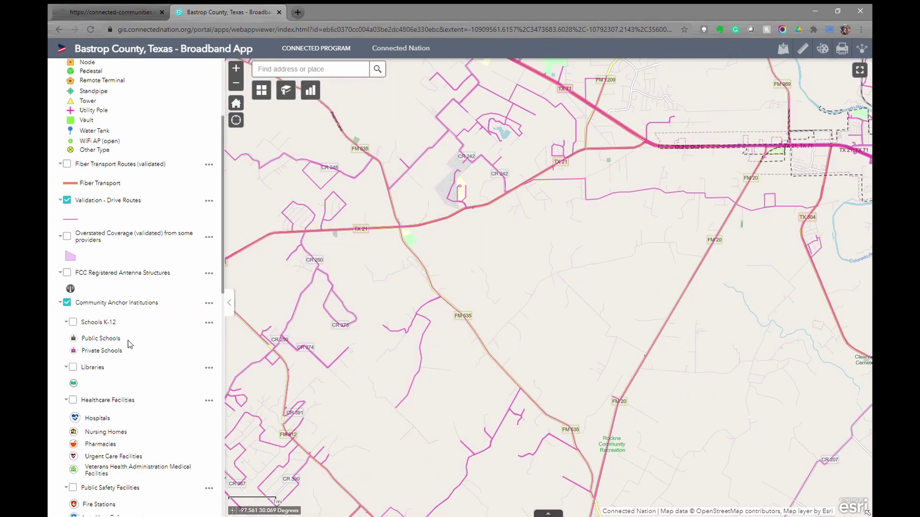
left_click(242, 104)
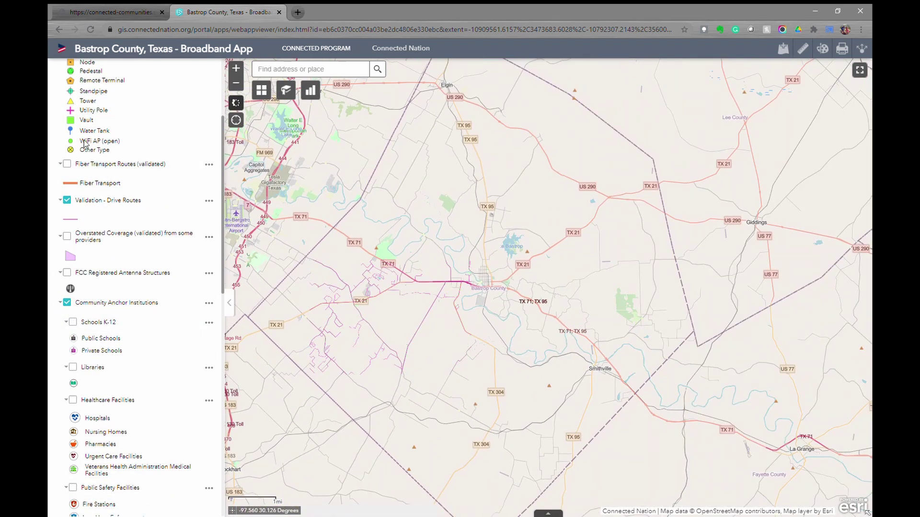
Hide Validation - Drive Routes and briefly preview the FCC Registered Antenna Structures.
left_click(67, 200)
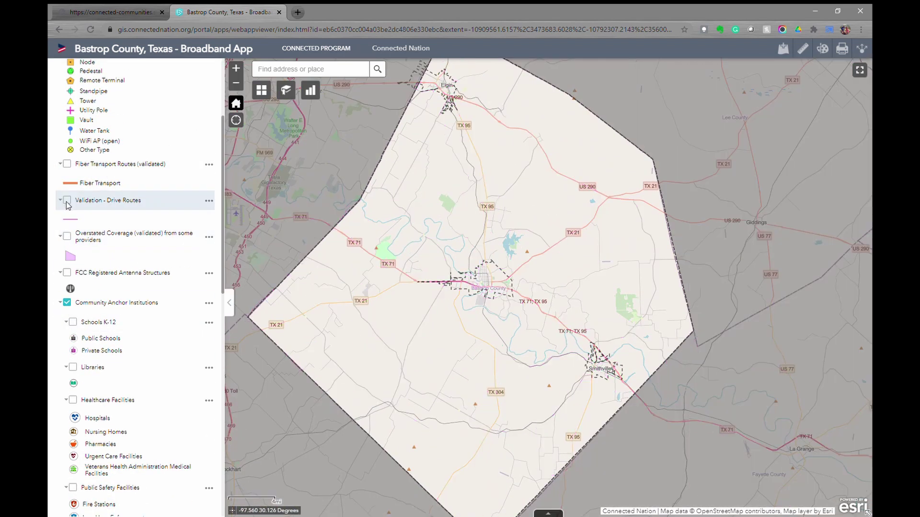
left_click(67, 276)
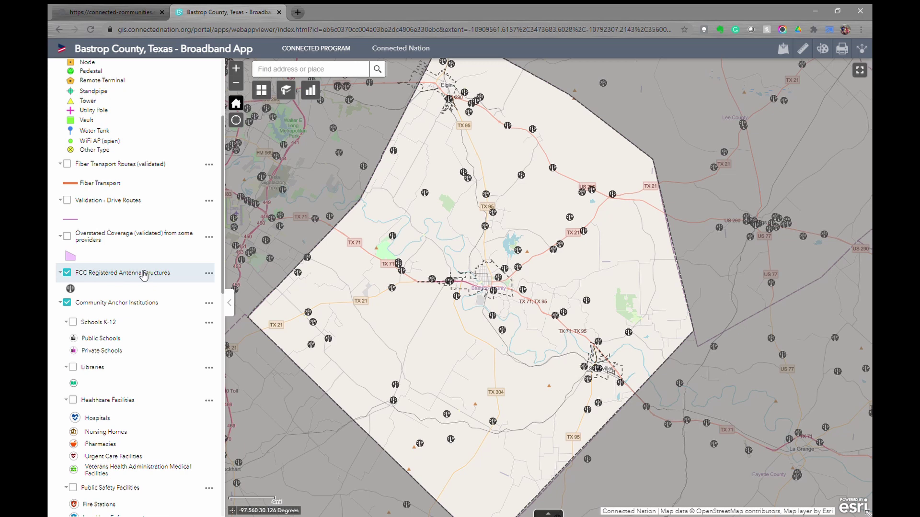
left_click(68, 276)
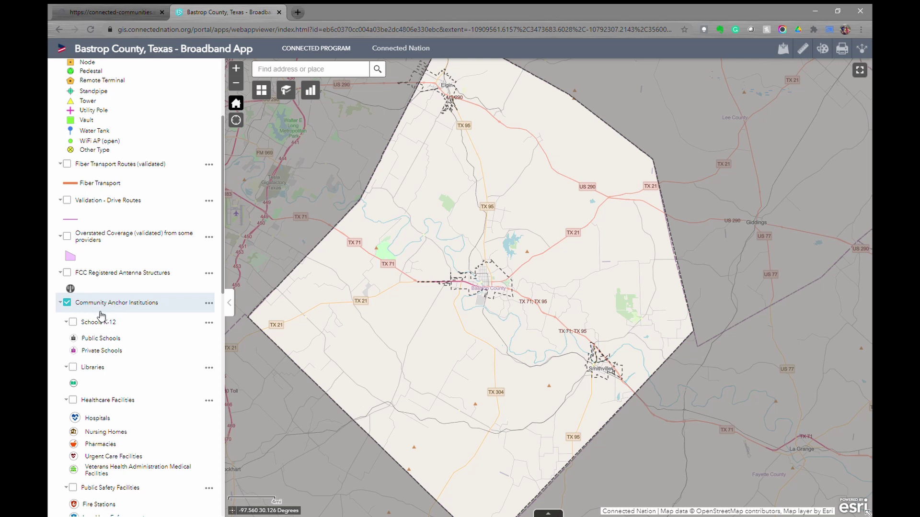
Turn on Schools K-12, Libraries, Healthcare and Public Safety Facilities, then view the LOST PINES EL details.
left_click(73, 322)
left_click(73, 368)
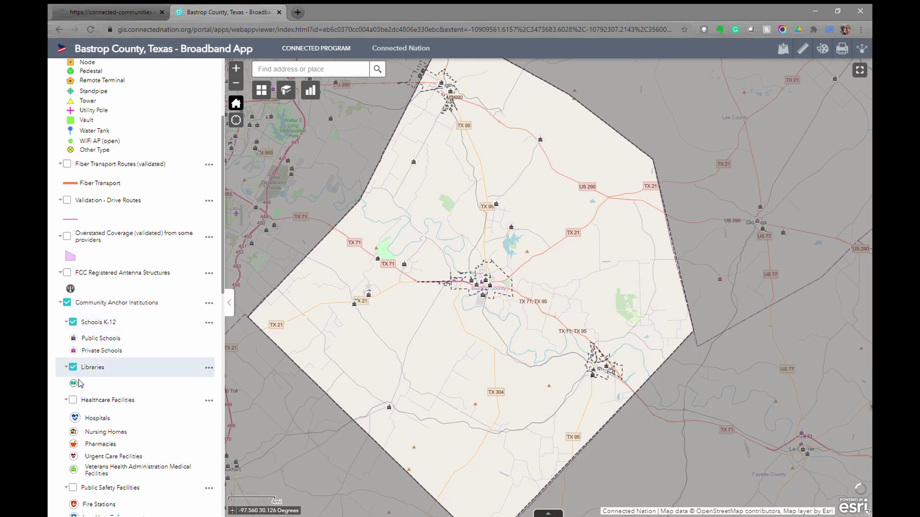
left_click(73, 400)
scroll(112, 404, "down", 1)
scroll(116, 406, "down", 2)
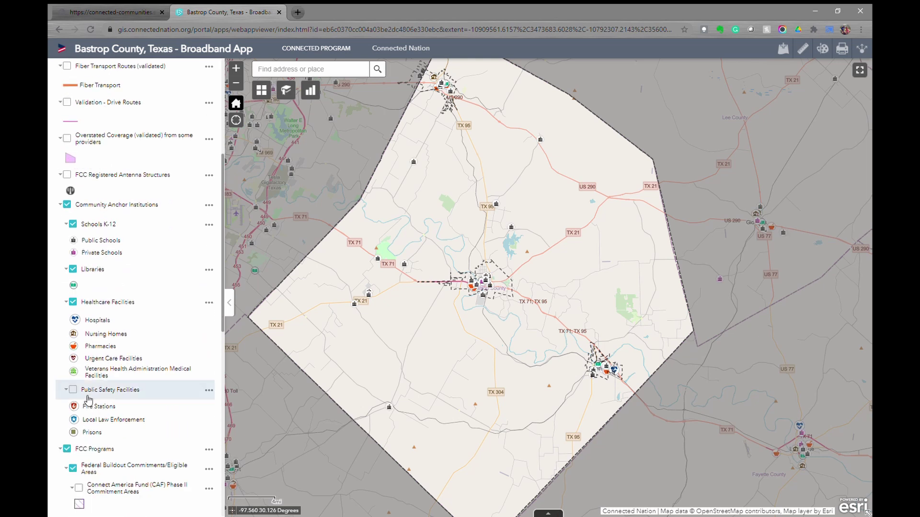
left_click(73, 390)
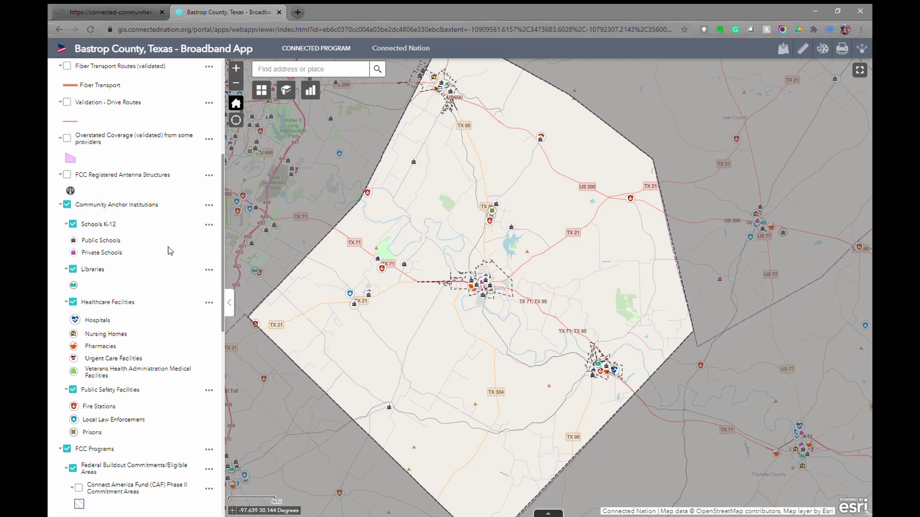
left_click(511, 227)
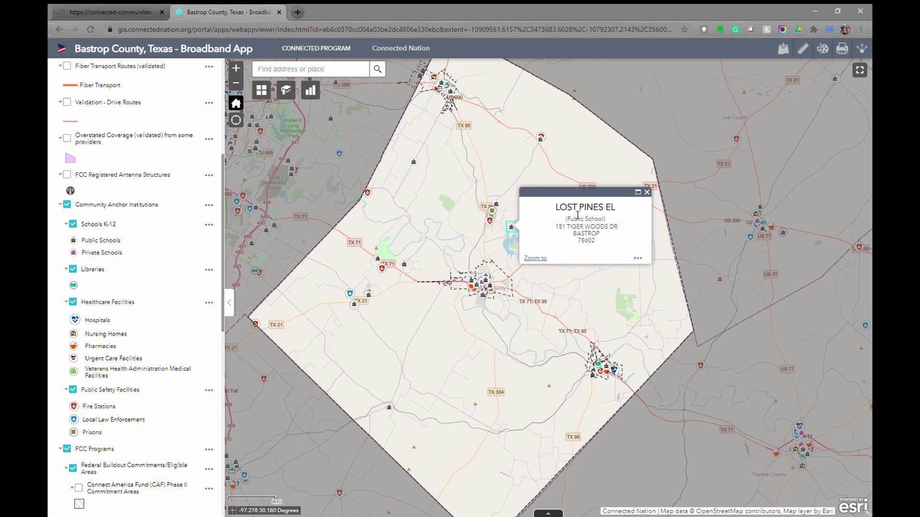
Close the LOST PINES EL popup and hide the Community Anchor Institutions markers.
left_click(647, 192)
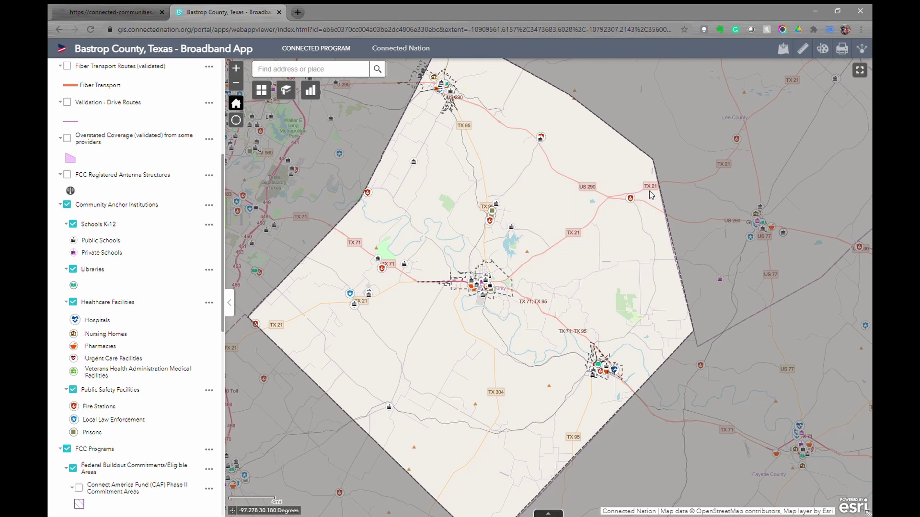
left_click(67, 205)
scroll(128, 308, "down", 4)
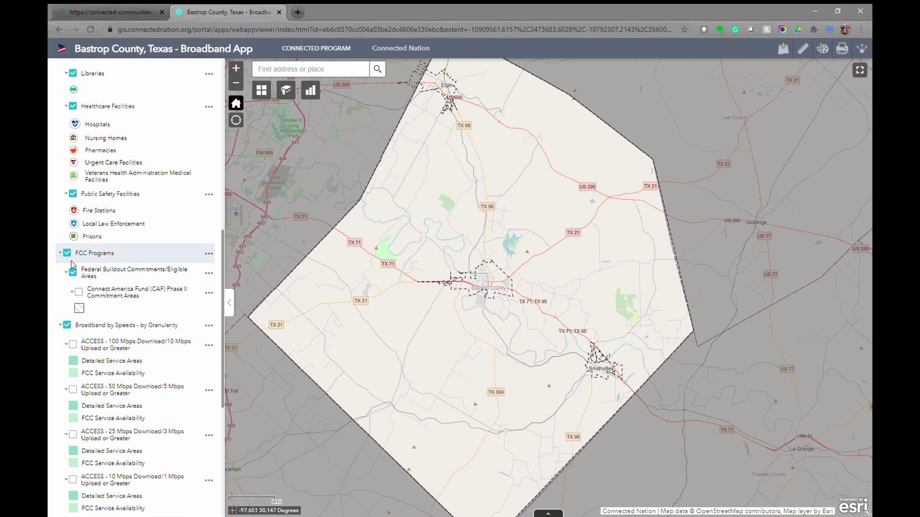
Show the CAF Phase II commitment areas near Smithville, then turn FCC Programs off.
left_click(79, 293)
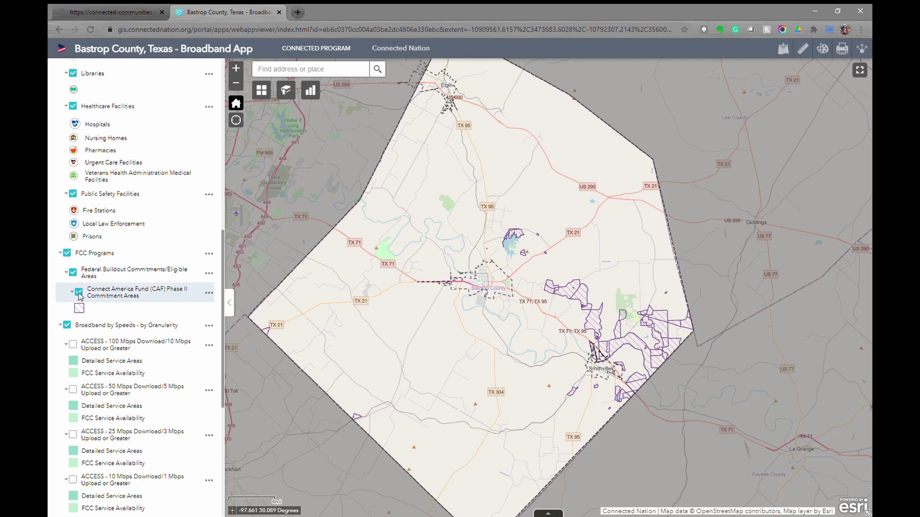
left_click(67, 253)
scroll(77, 215, "down", 3)
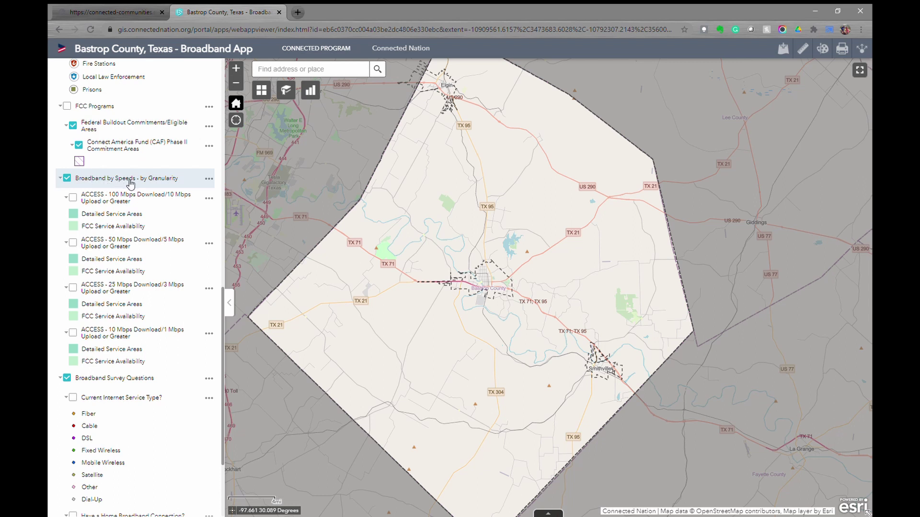
Show and hide the 10, 25, 50 and 100 Mbps download coverage layers one at a time.
left_click(74, 334)
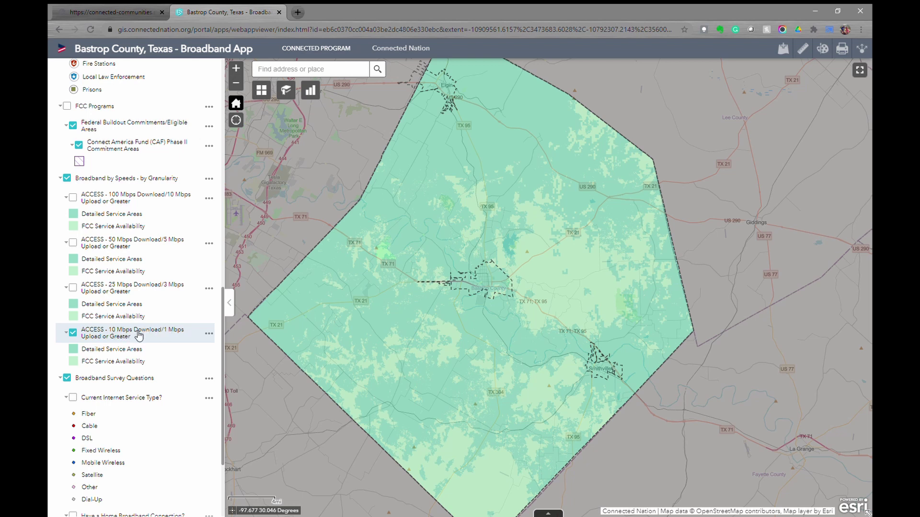
left_click(73, 333)
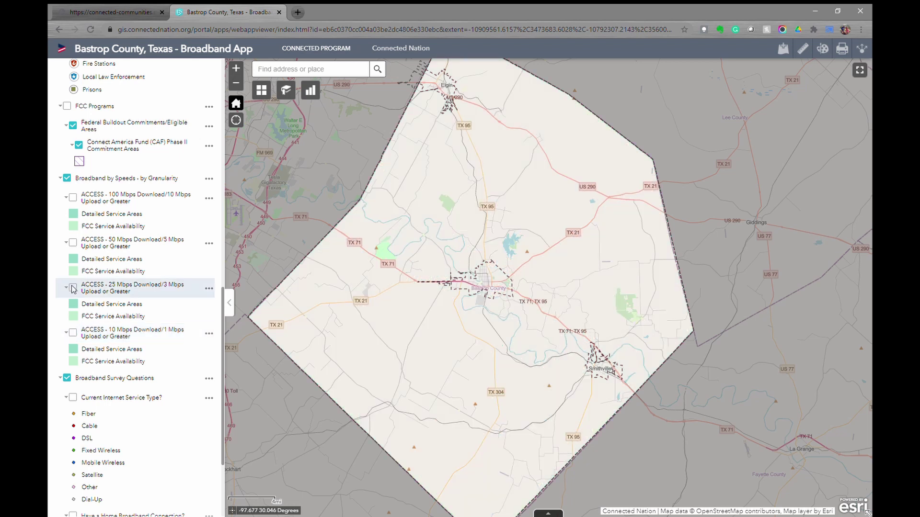
left_click(73, 288)
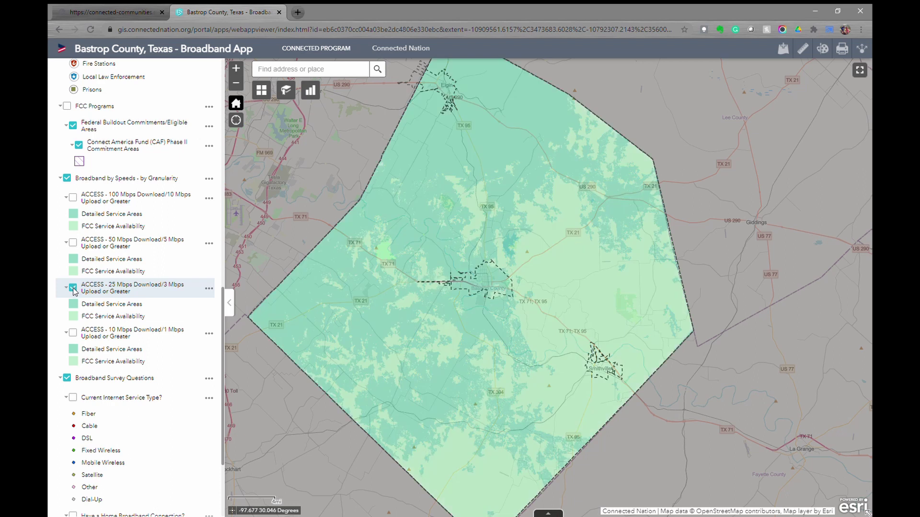
left_click(73, 288)
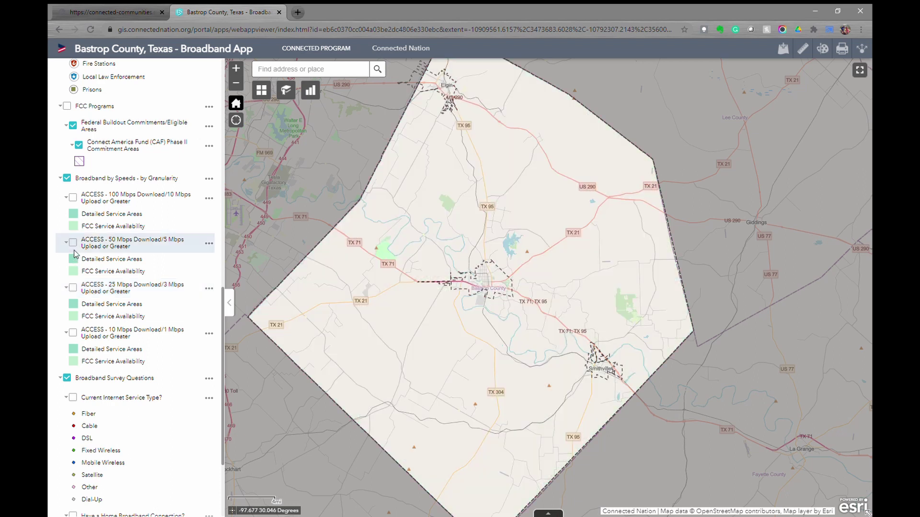
left_click(74, 242)
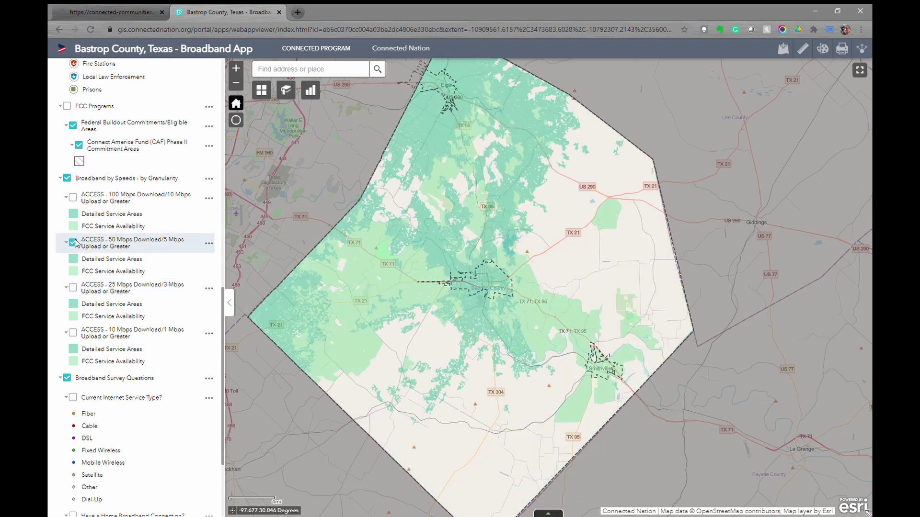
left_click(74, 243)
left_click(73, 197)
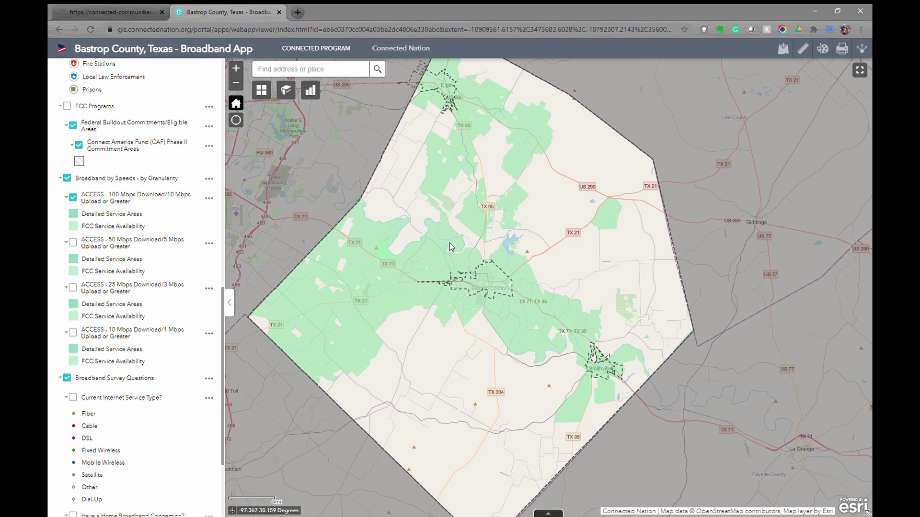
left_click(73, 199)
scroll(99, 272, "down", 3)
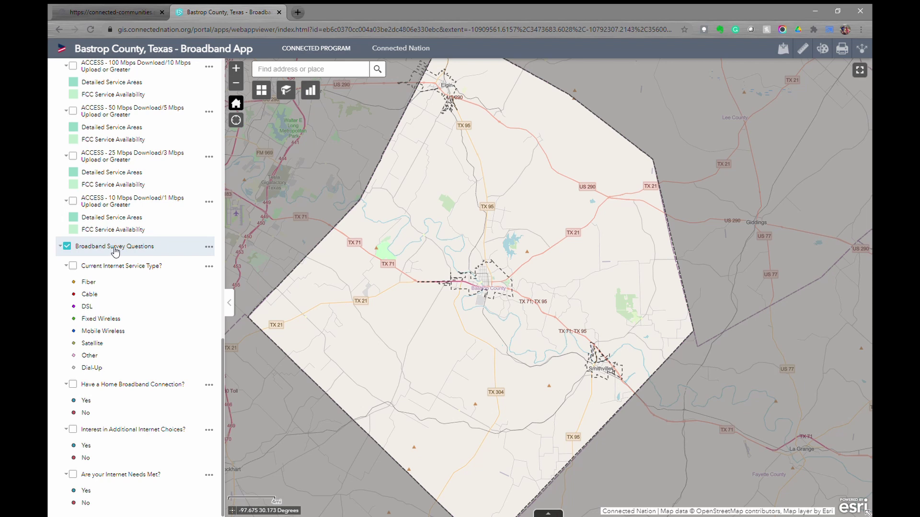
Preview the Current Internet Service Type? survey answers, then hide them.
left_click(74, 266)
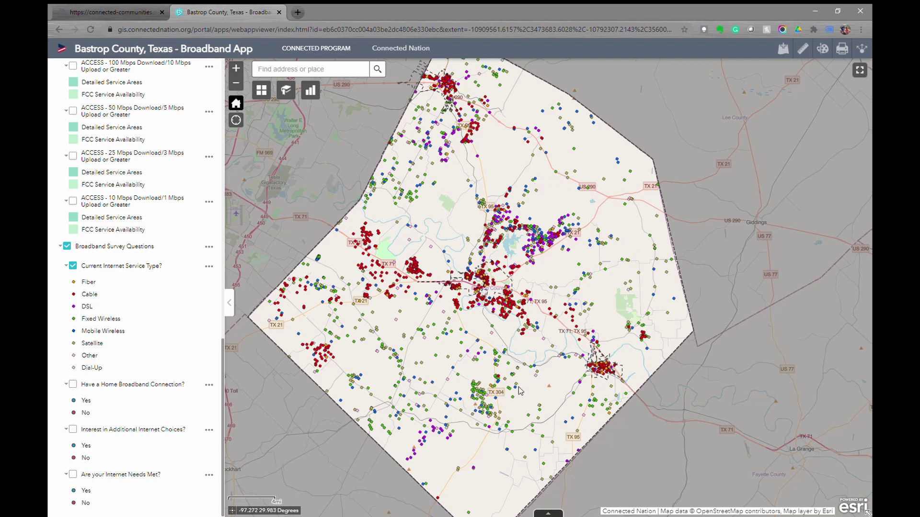
scroll(513, 309, "up", 4)
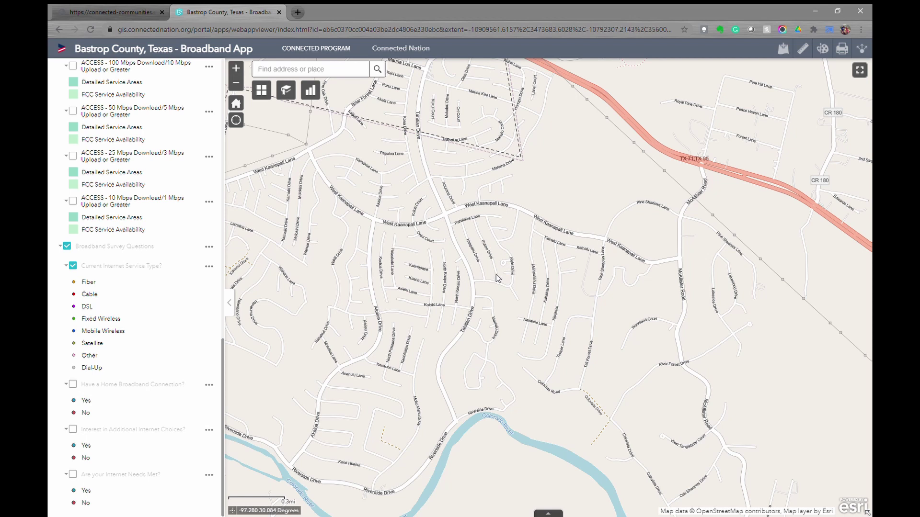
scroll(492, 286, "down", 1)
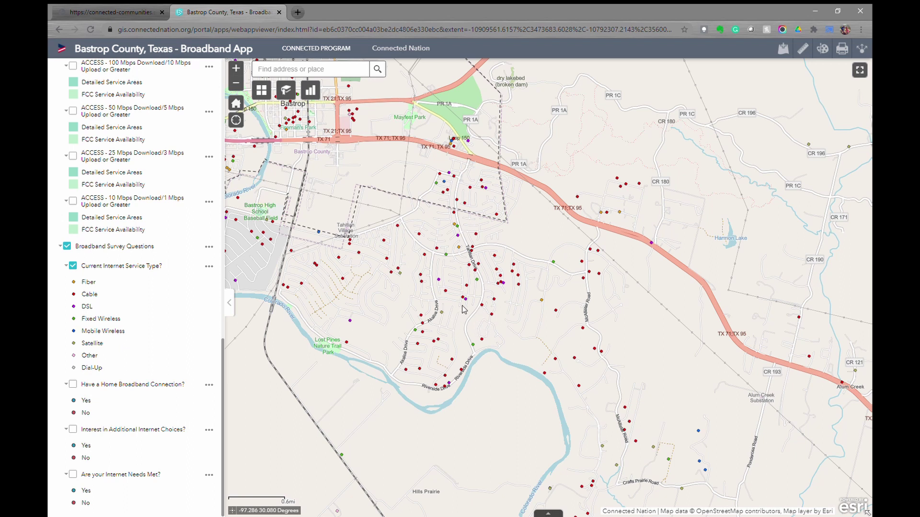
scroll(464, 310, "down", 2)
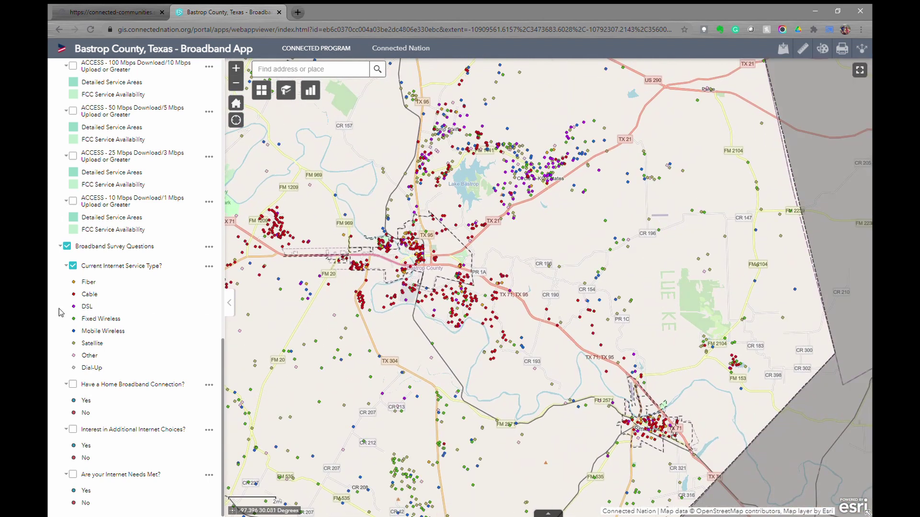
left_click(73, 266)
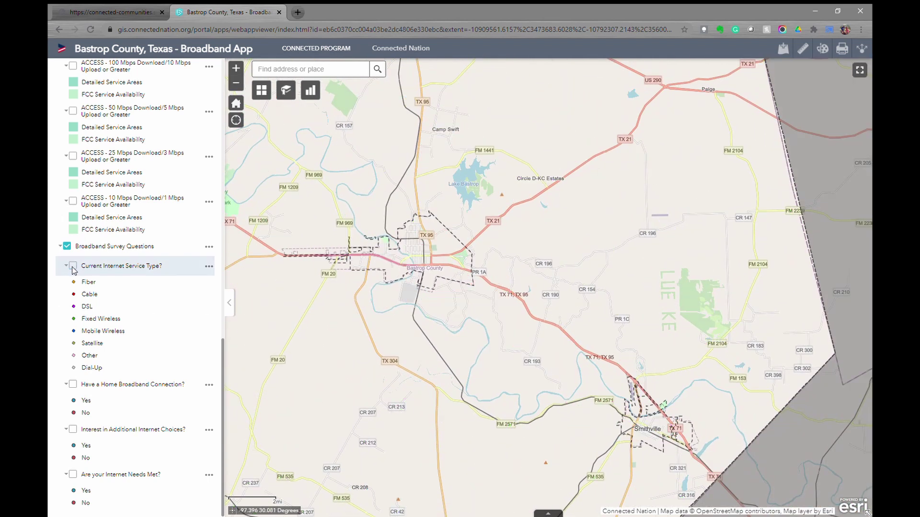
Try the home broadband connection and additional choices answers, ending with Are your Internet Needs Met? shown county-wide.
left_click(73, 385)
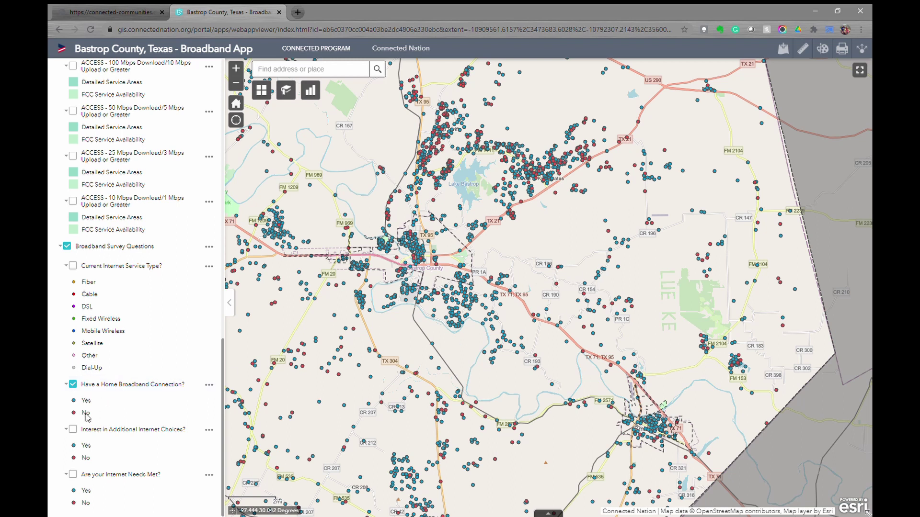
left_click(236, 103)
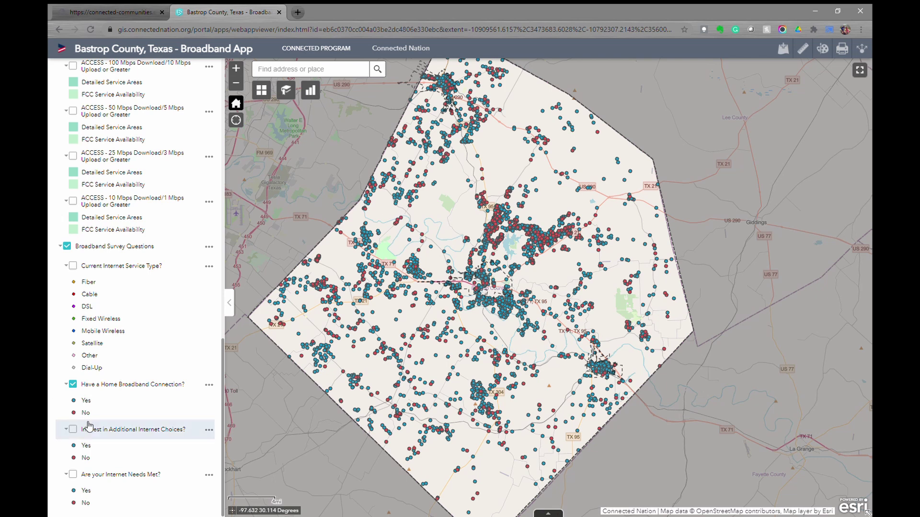
left_click(73, 384)
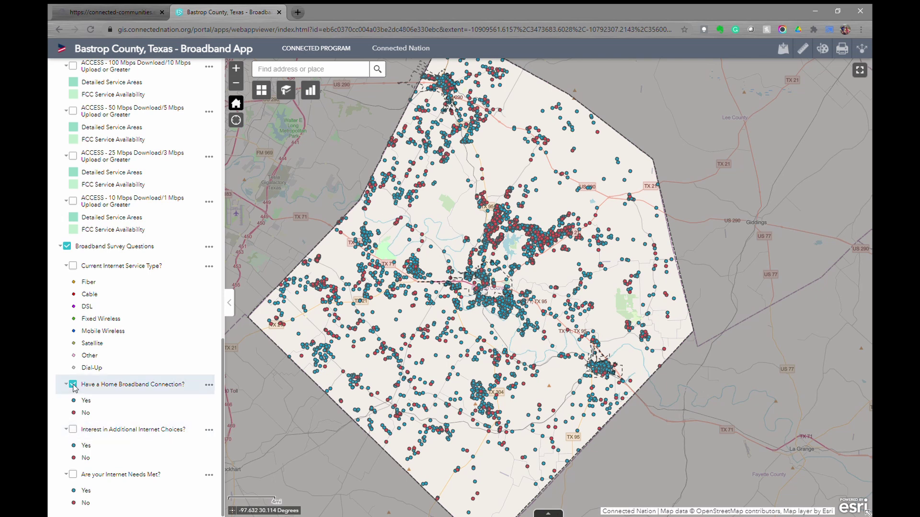
left_click(74, 430)
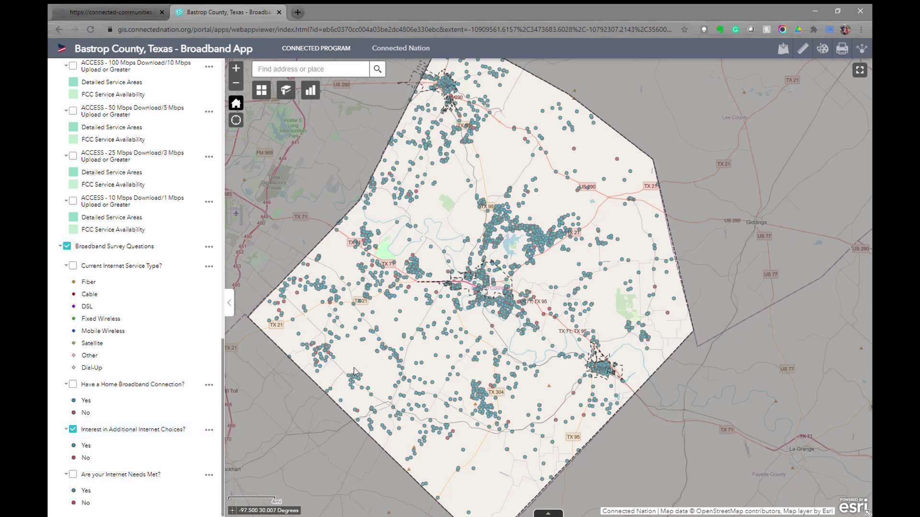
left_click(73, 430)
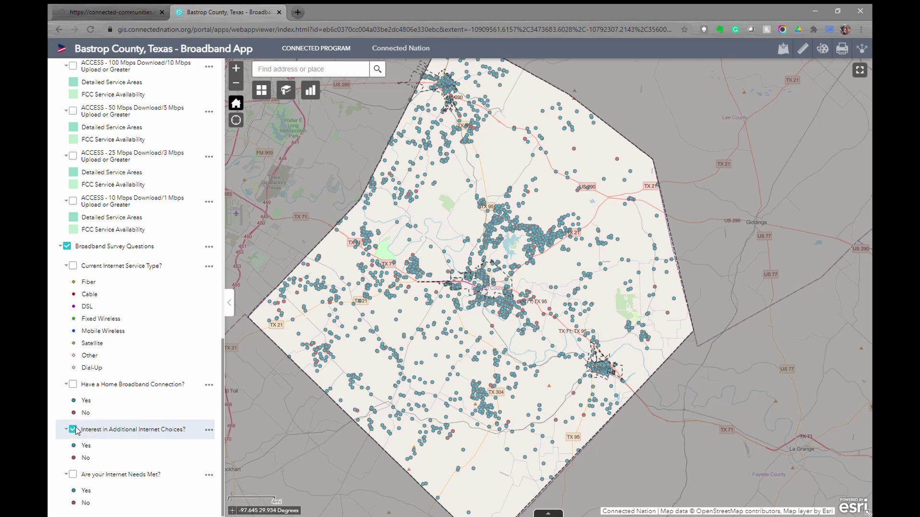
left_click(73, 475)
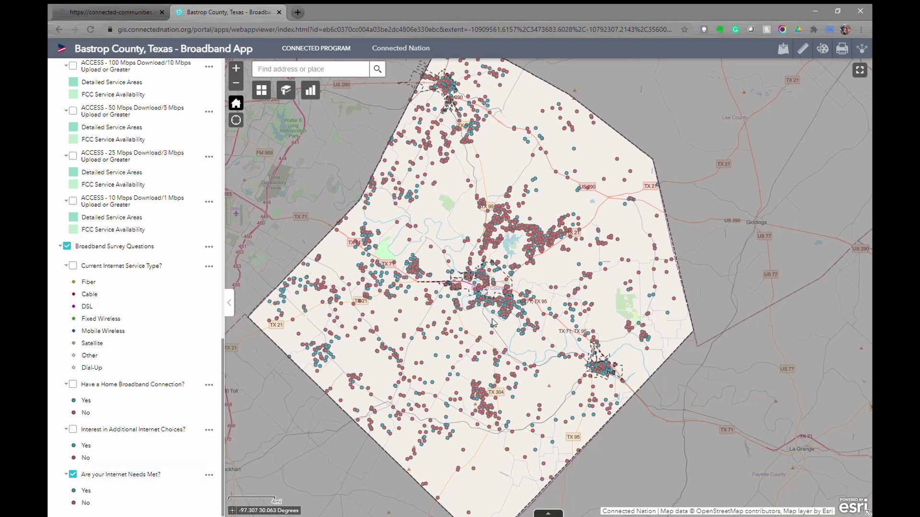
Browse the Add Data panel's Search, URL and File options, then switch to the Measure tool.
left_click(784, 50)
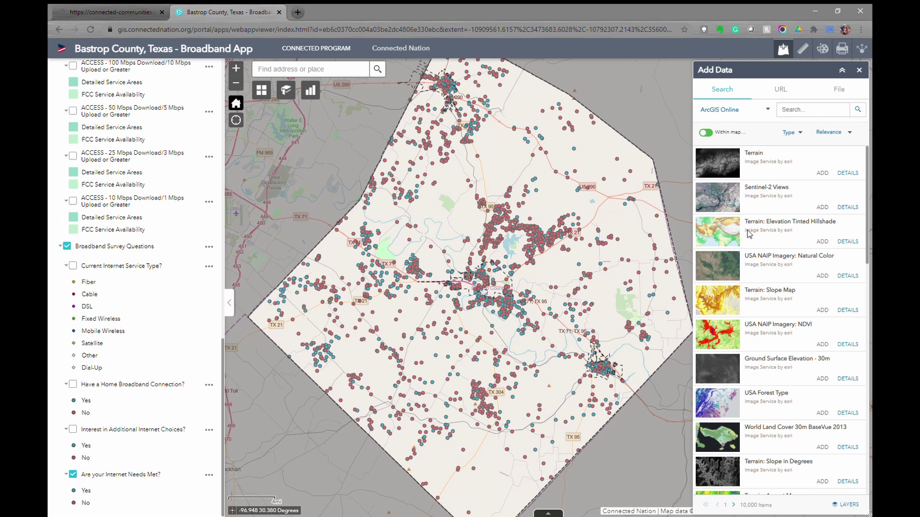
left_click(770, 96)
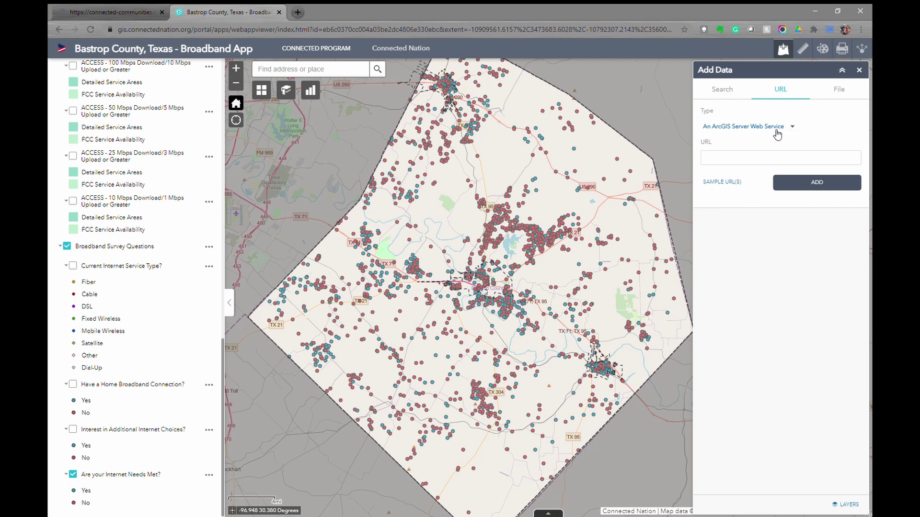
left_click(836, 91)
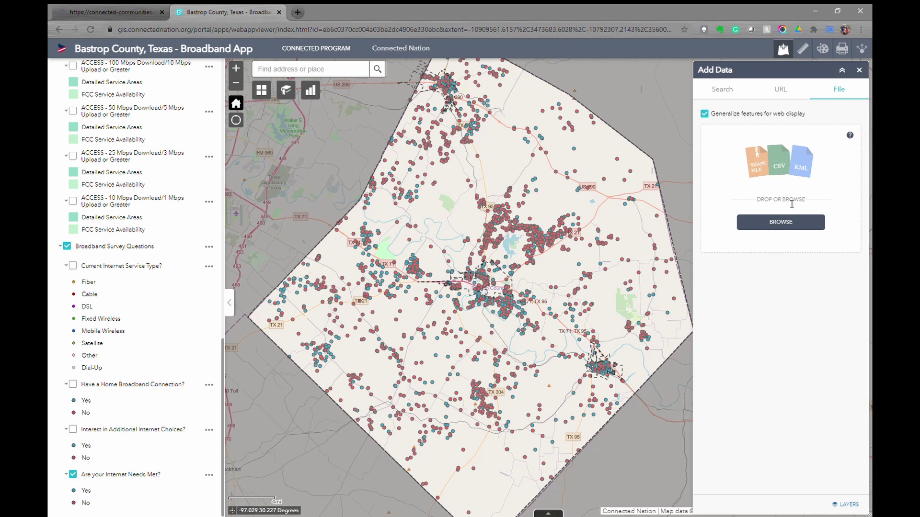
left_click(784, 48)
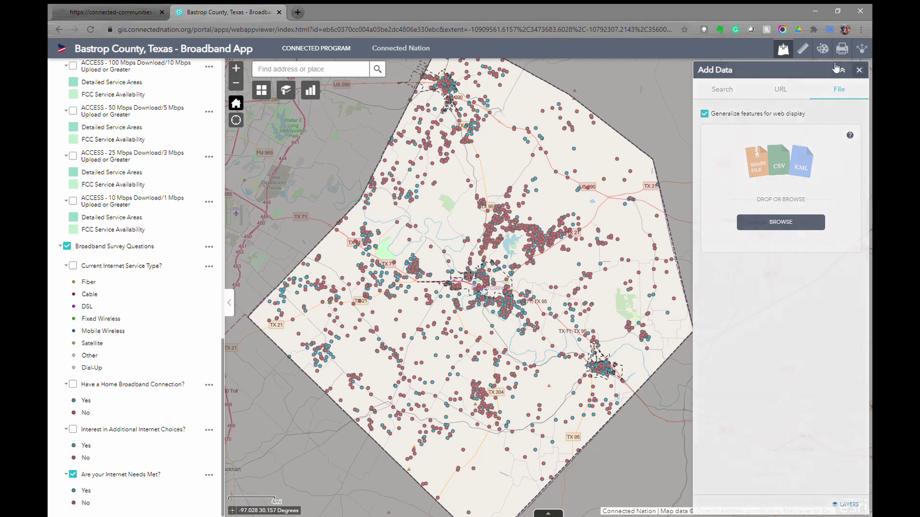
left_click(805, 49)
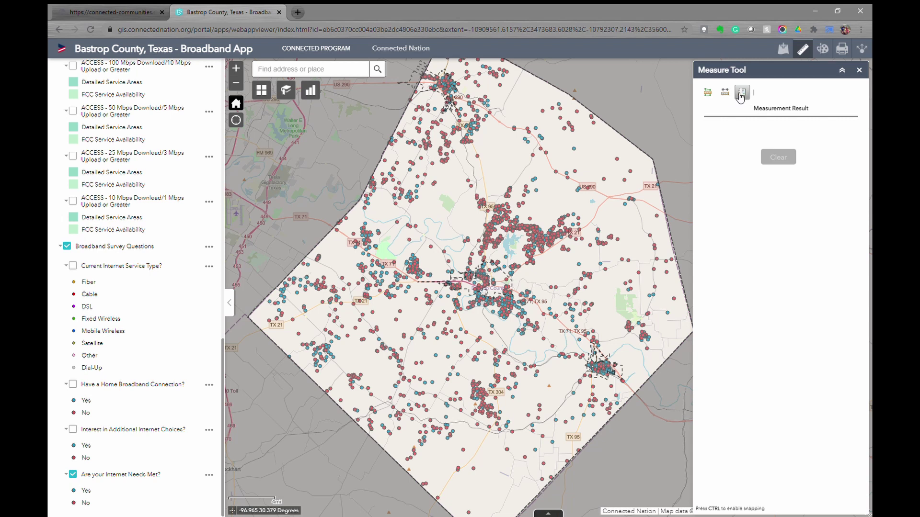
Measure a location pin in the county's north, clear it, and swap Measure for the Draw panel.
left_click(742, 92)
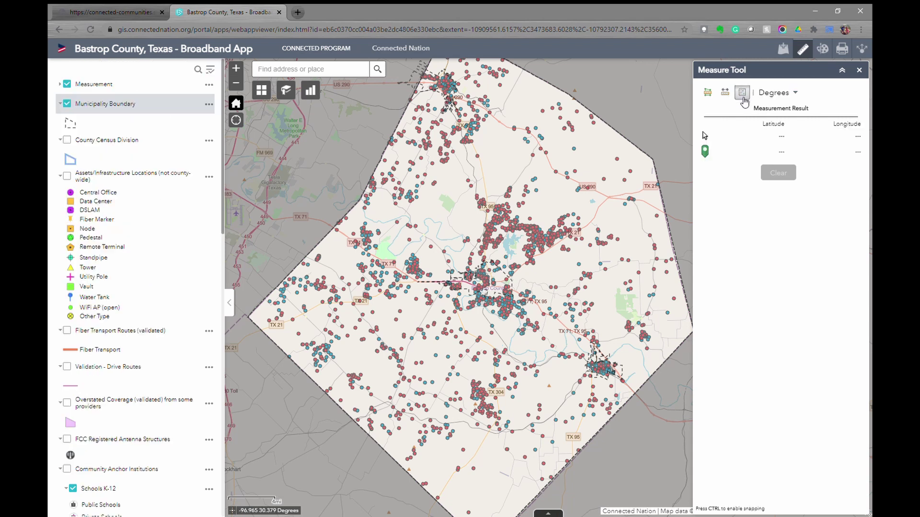
left_click(506, 99)
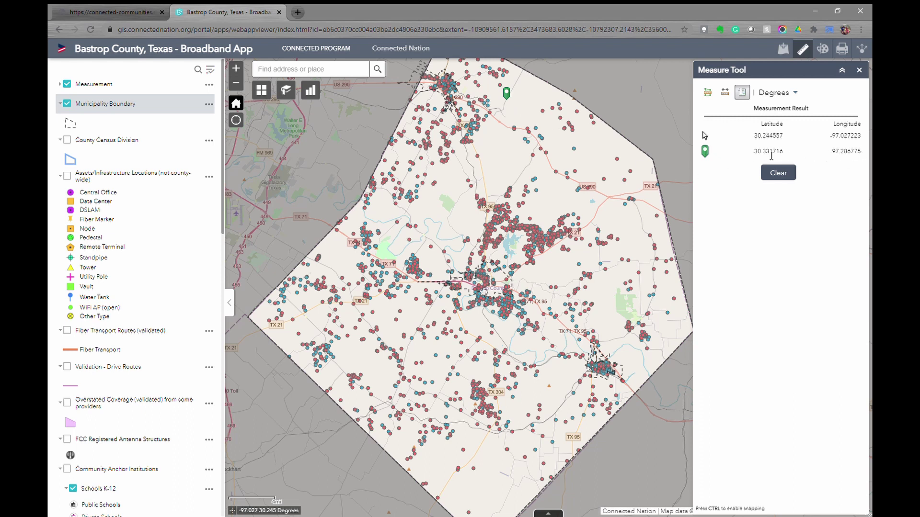
left_click(778, 172)
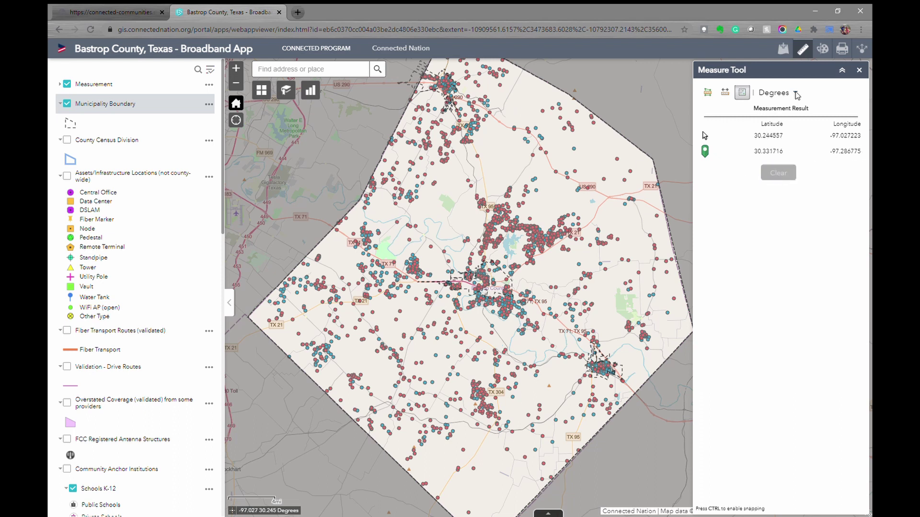
left_click(860, 68)
left_click(824, 51)
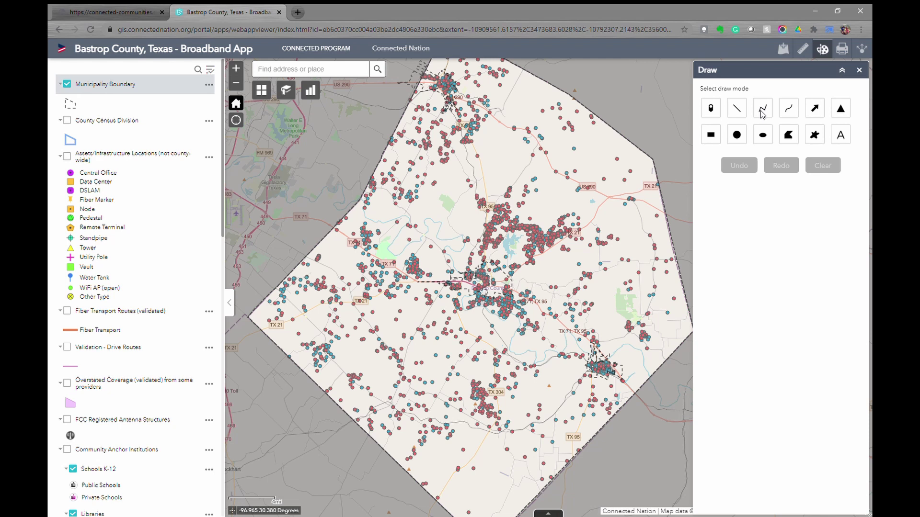
Set a blue, width-9 dotted polyline style with length measurement shown, then close Export Map.
left_click(789, 110)
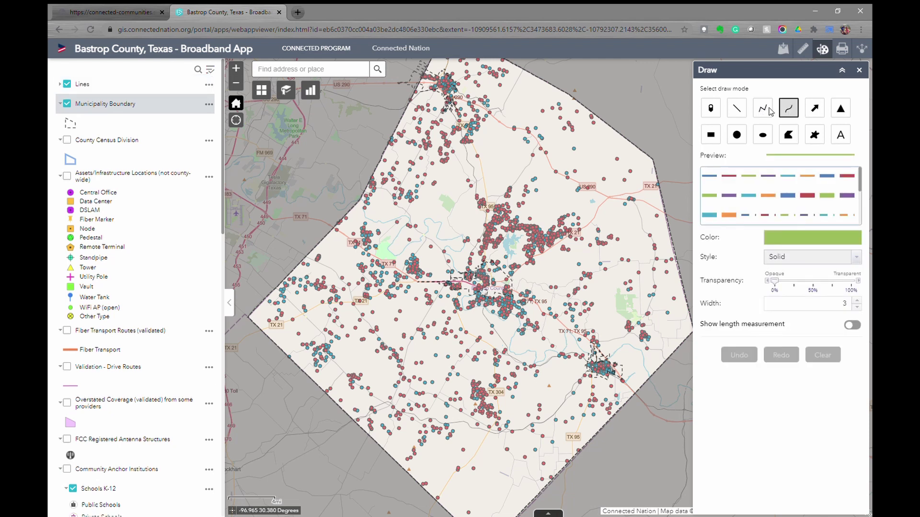
left_click(769, 110)
left_click(788, 196)
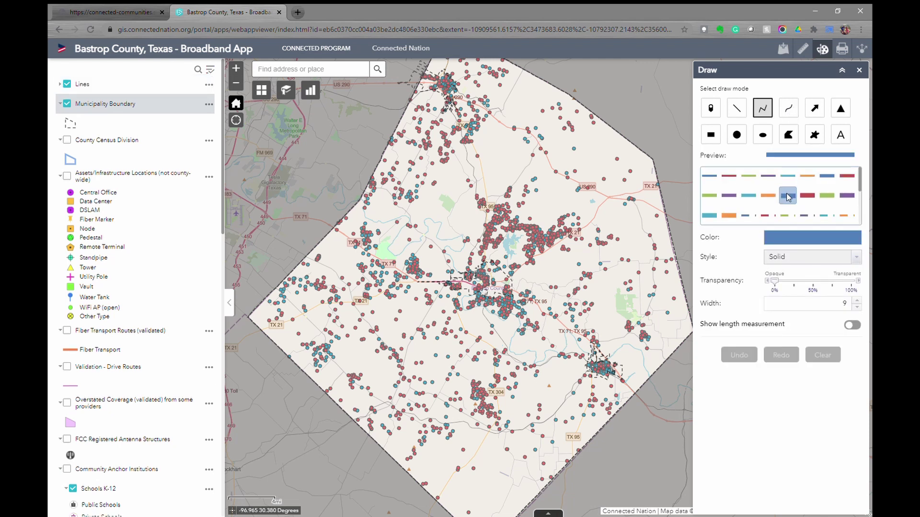
left_click(788, 258)
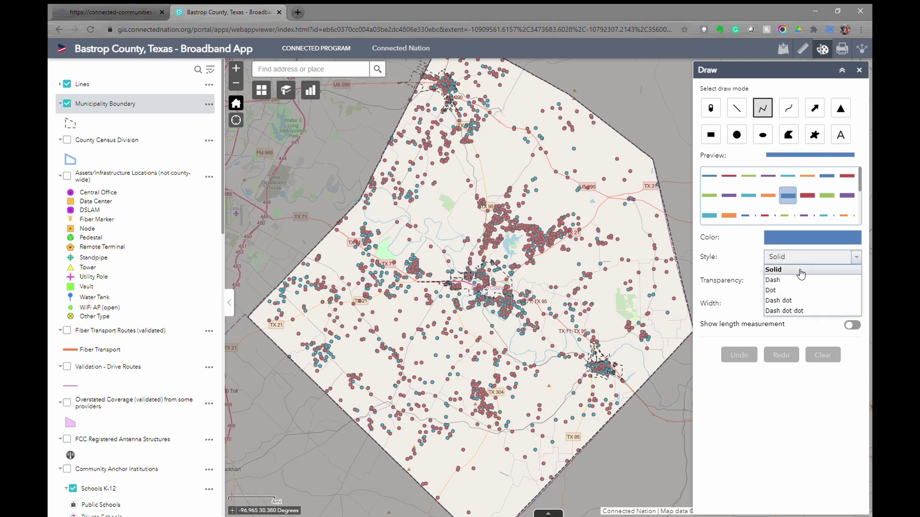
left_click(795, 290)
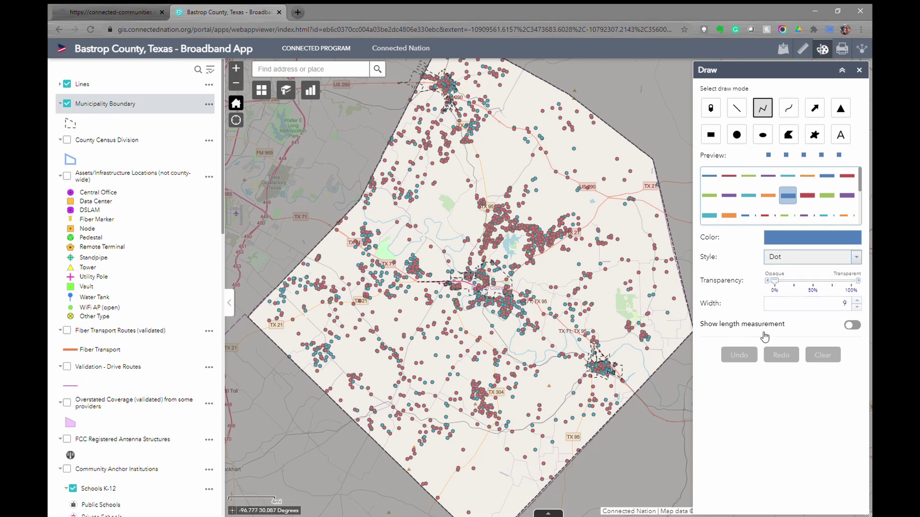
left_click(850, 326)
left_click(798, 344)
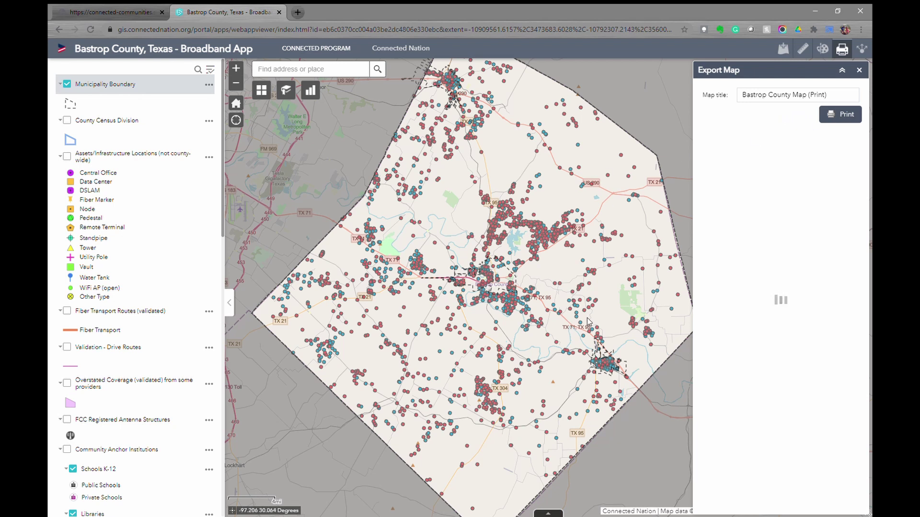
left_click(859, 69)
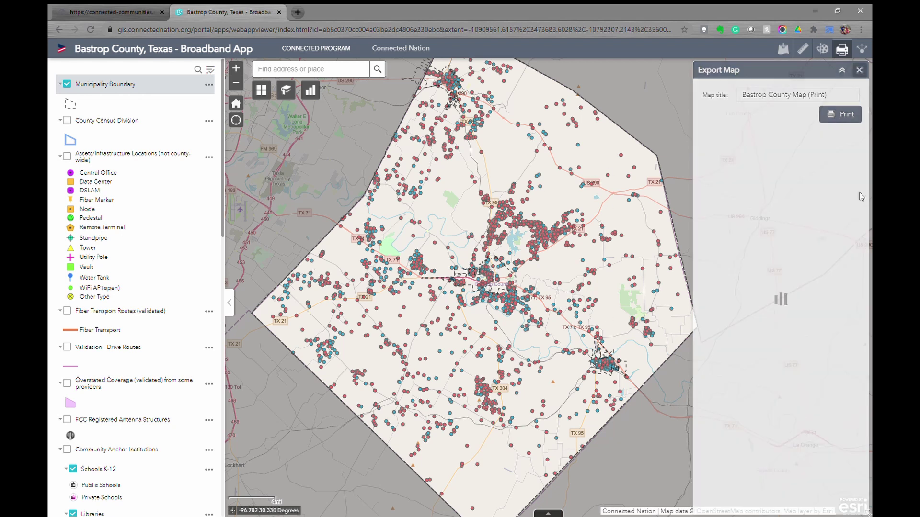